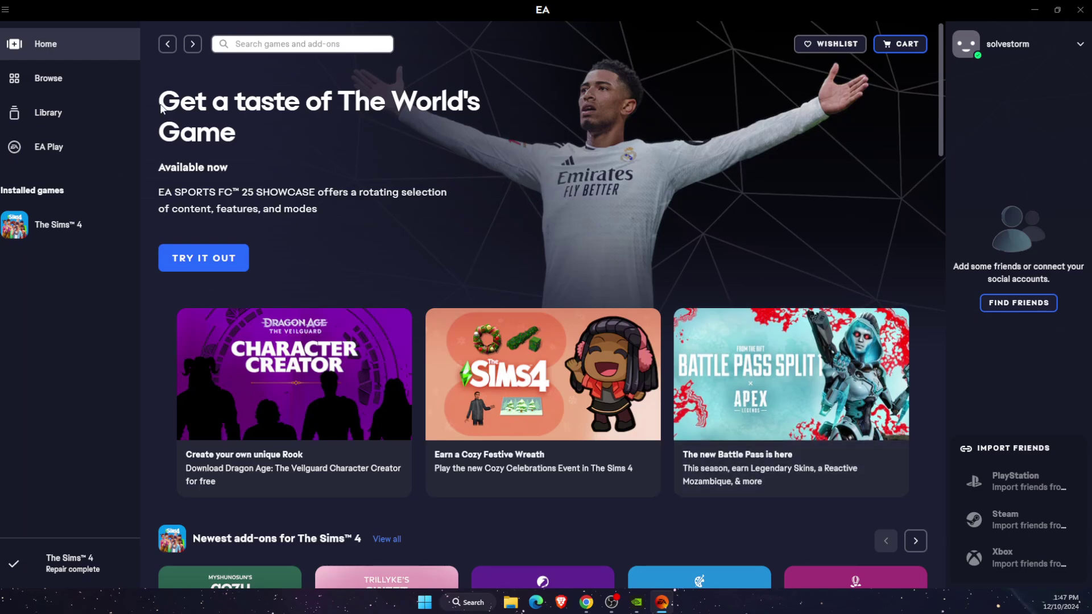
- In the EA app library, open the properties of The Sims 4, enter -windowmode as the advanced launch option, and close the dialog
{"action": "left_click", "coordinate": [55, 112]}
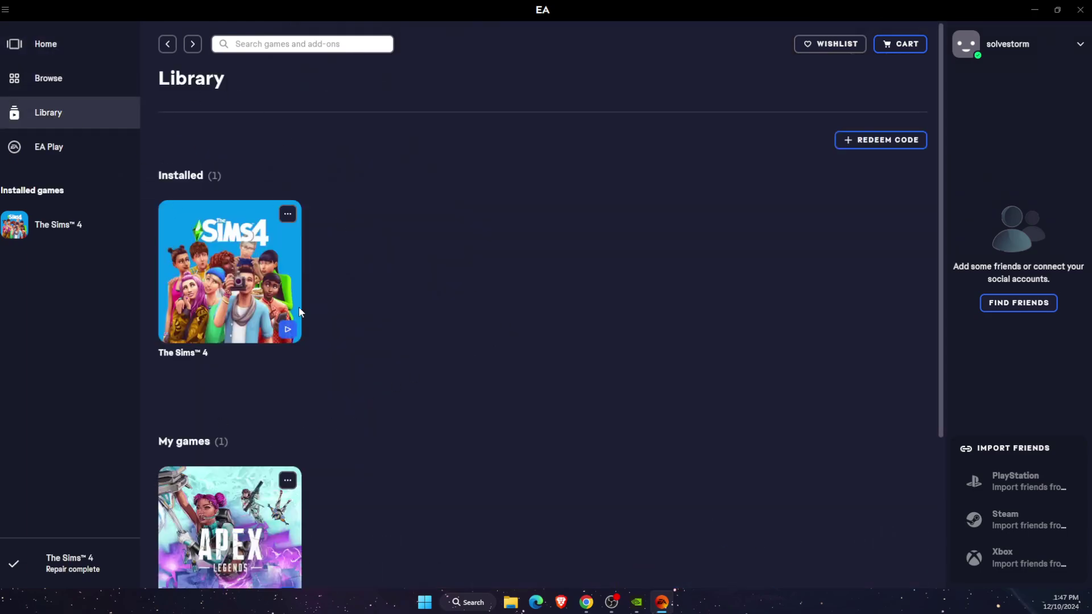
{"action": "left_click", "coordinate": [288, 210]}
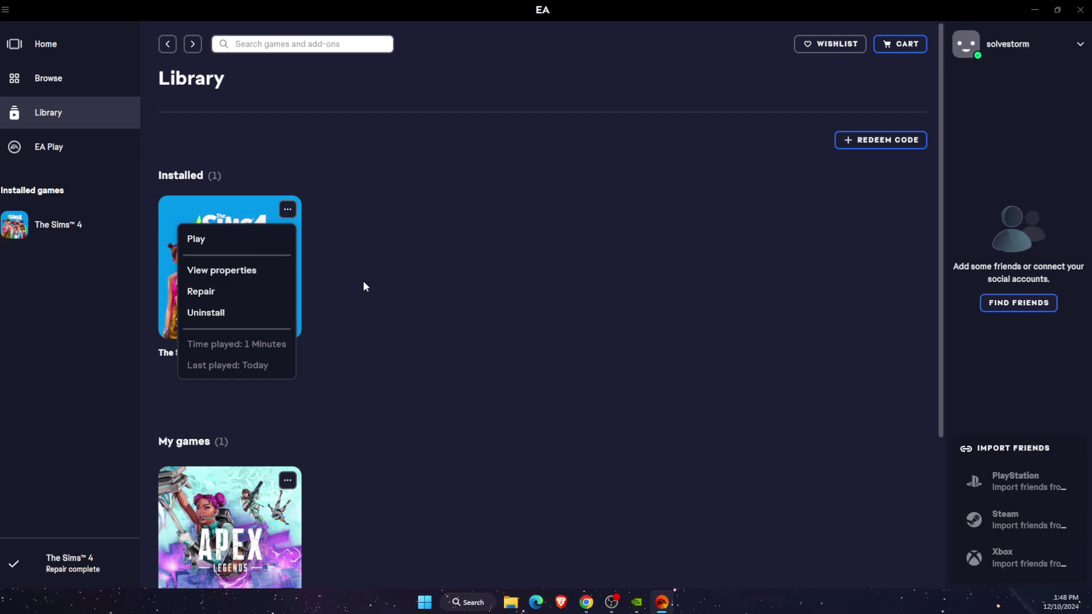
{"action": "left_click", "coordinate": [242, 278]}
{"action": "left_click", "coordinate": [438, 336]}
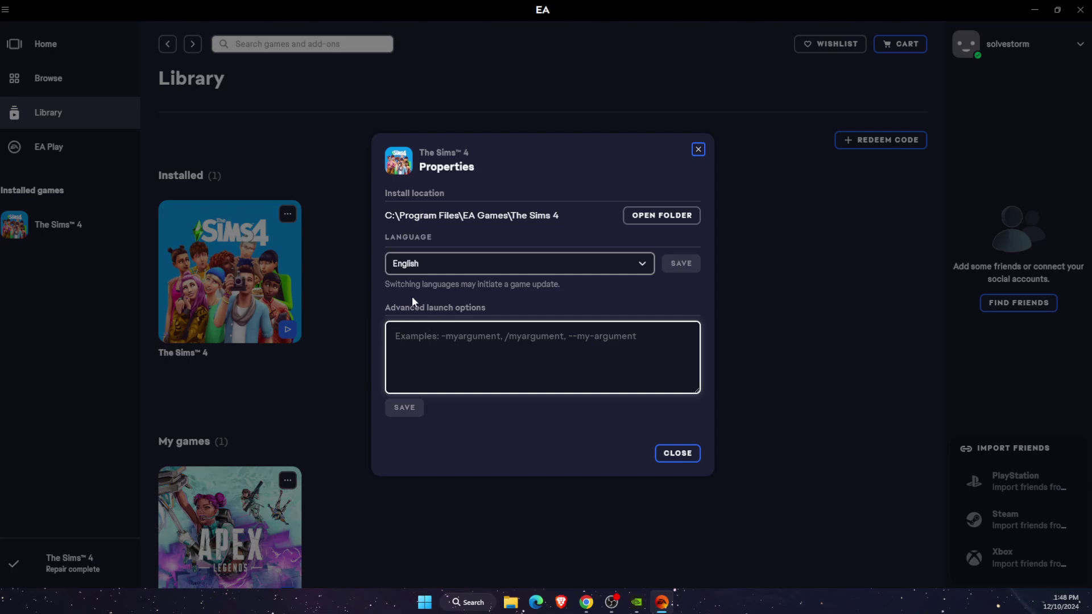
{"action": "type", "text": "-windowmode"}
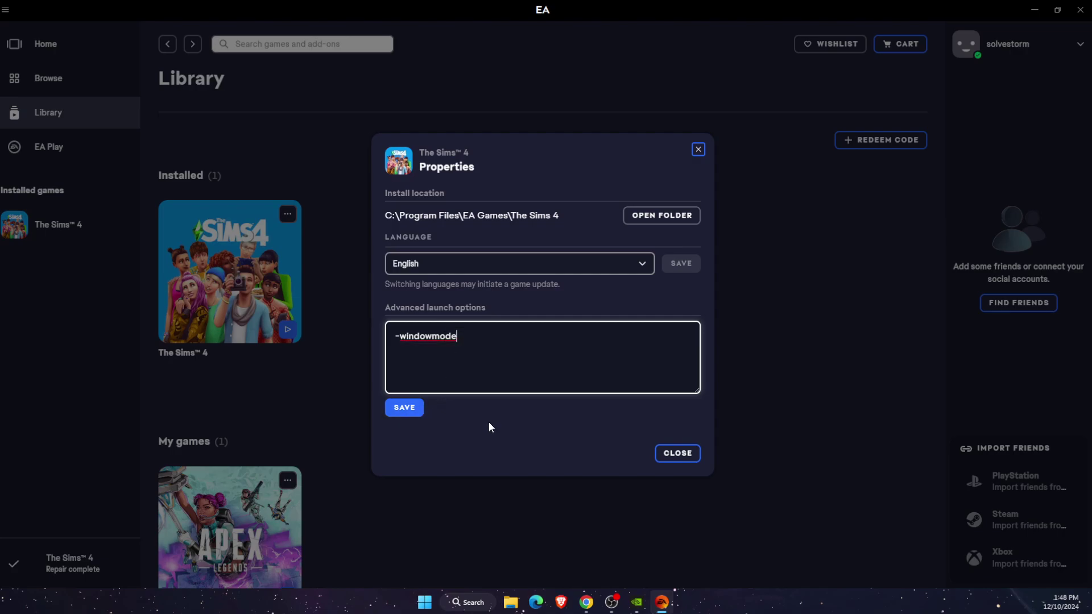
{"action": "left_click", "coordinate": [674, 453]}
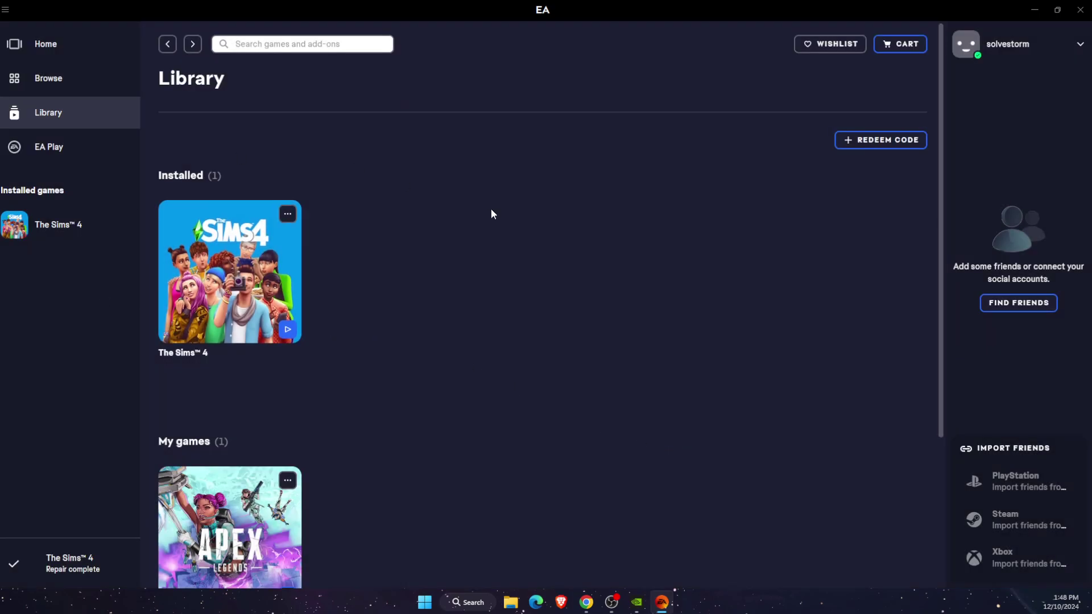
- Minimize the EA app, open Task Manager to review the running apps and background processes, and close it
{"action": "left_click", "coordinate": [1035, 10]}
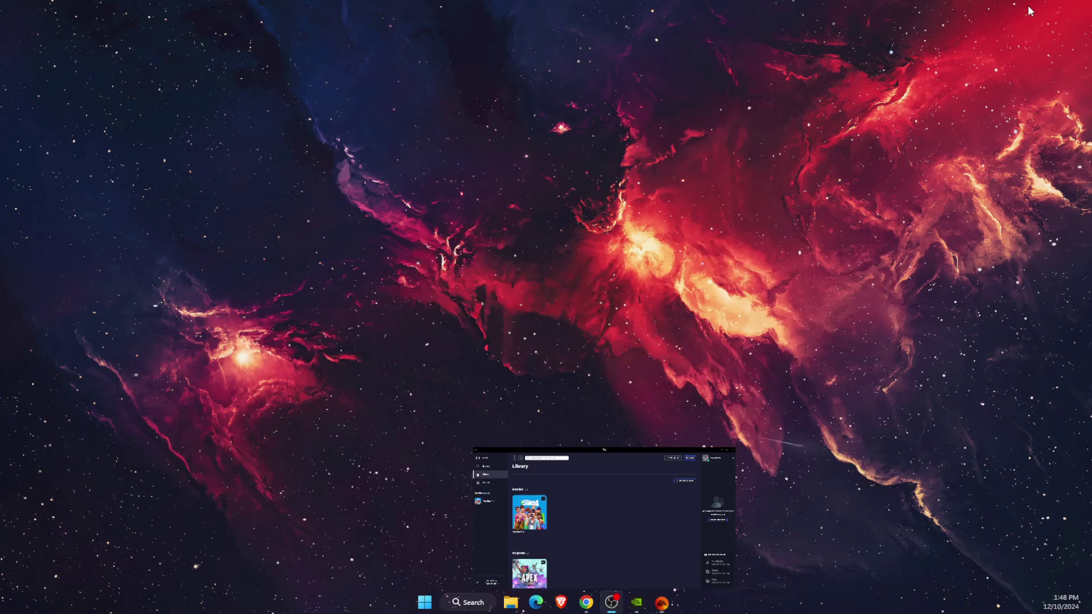
{"action": "left_click", "coordinate": [471, 607]}
{"action": "type", "text": "task manager"}
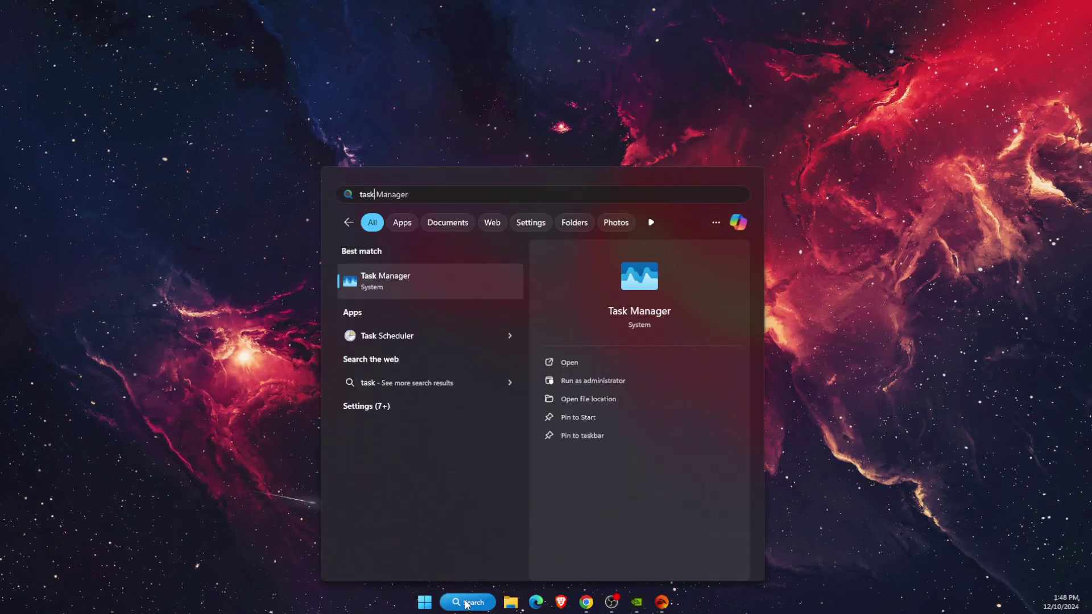
{"action": "key", "text": "Return"}
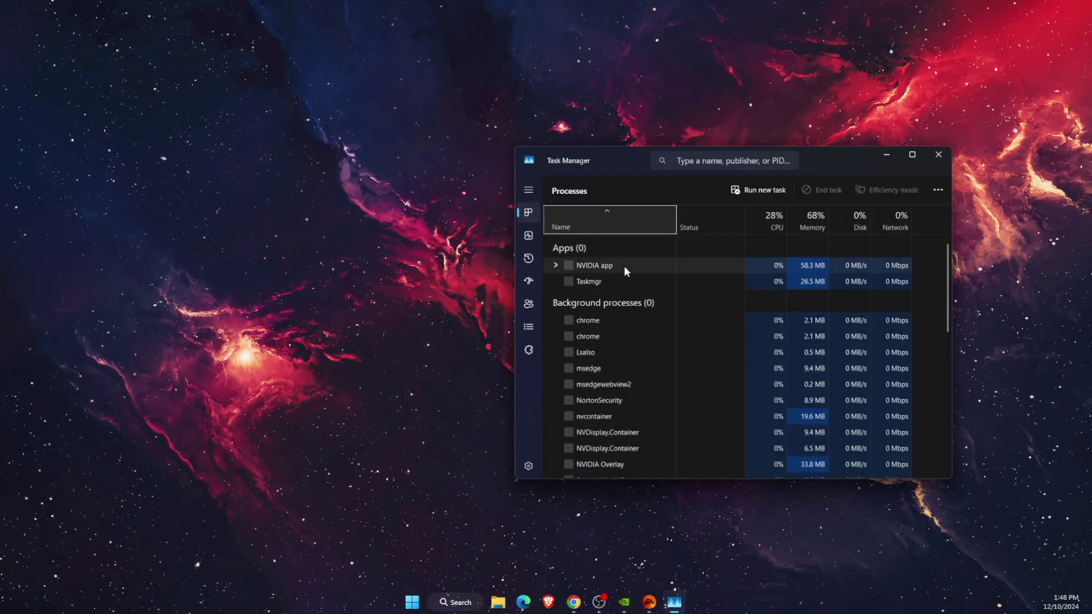
{"action": "left_click_drag", "start_coordinate": [630, 162], "coordinate": [475, 143]}
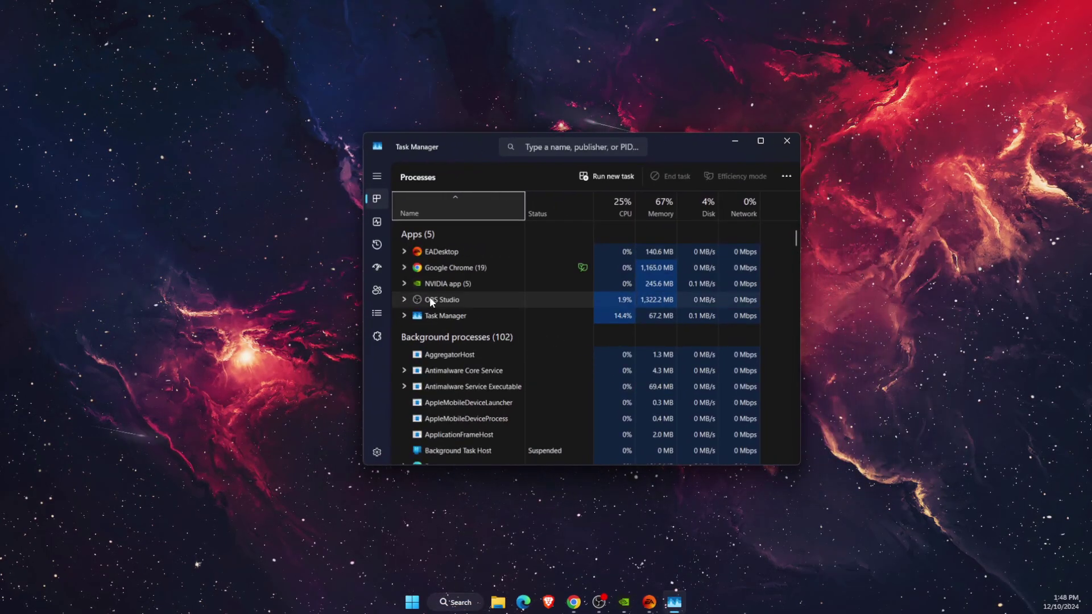
{"action": "scroll", "coordinate": [452, 325], "scroll_direction": "down", "scroll_amount": 8}
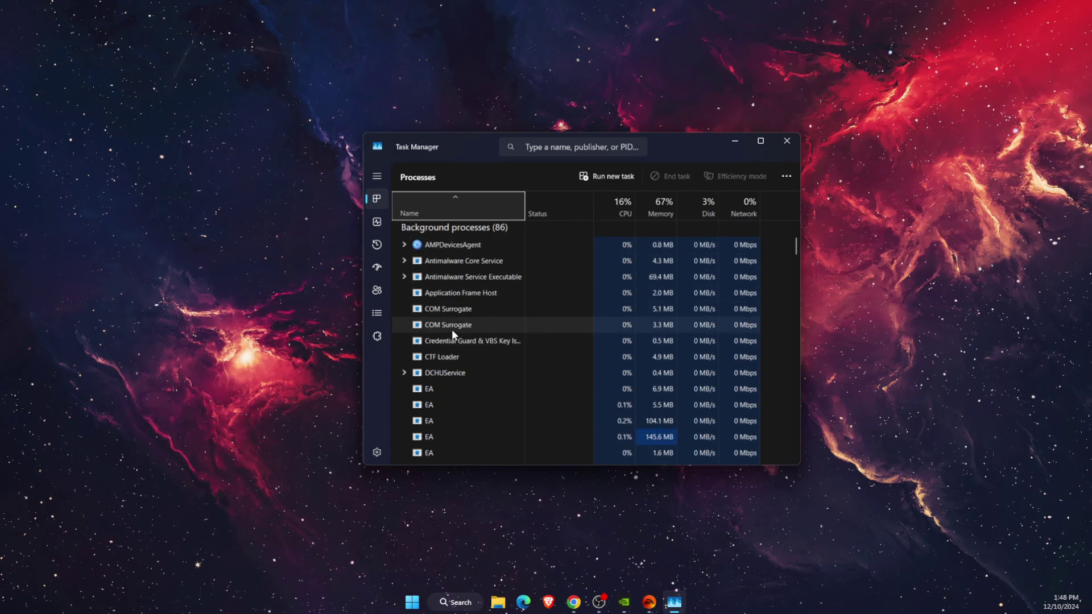
{"action": "scroll", "coordinate": [467, 363], "scroll_direction": "down", "scroll_amount": 5}
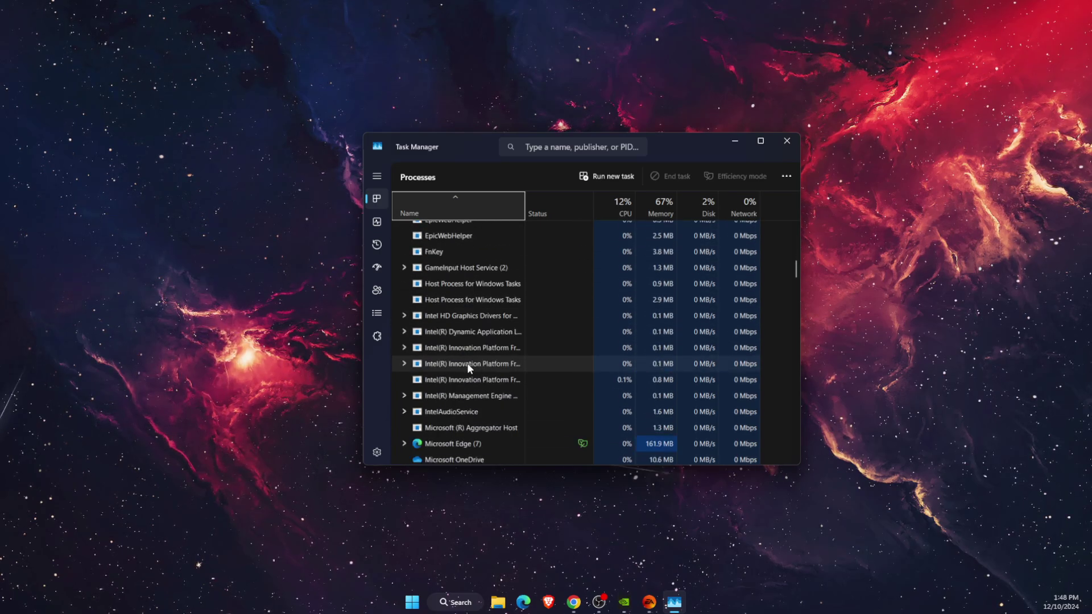
{"action": "scroll", "coordinate": [477, 387], "scroll_direction": "up", "scroll_amount": 13}
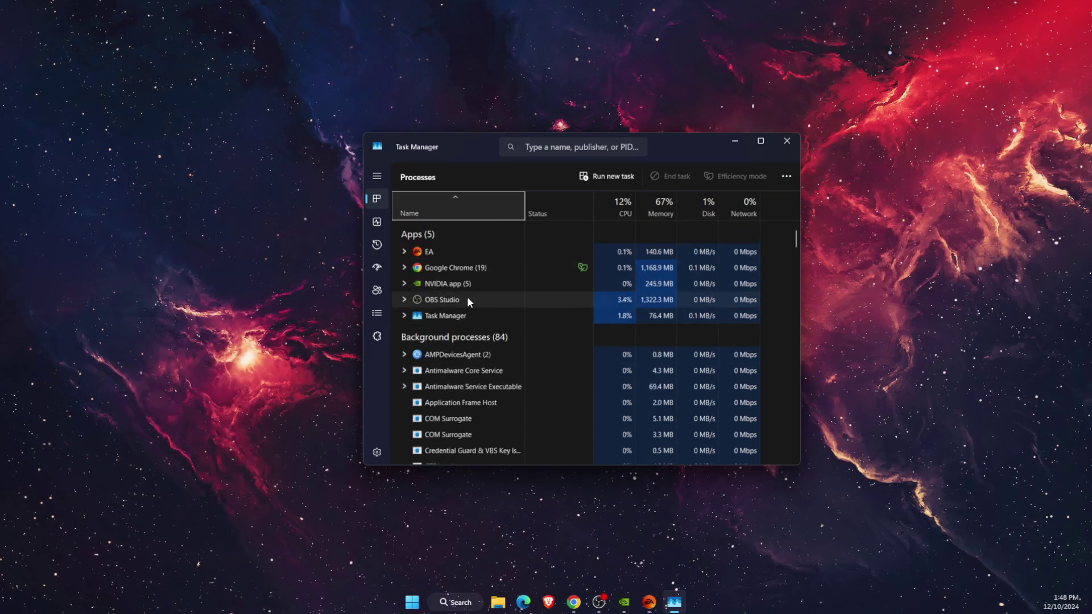
{"action": "left_click", "coordinate": [789, 141]}
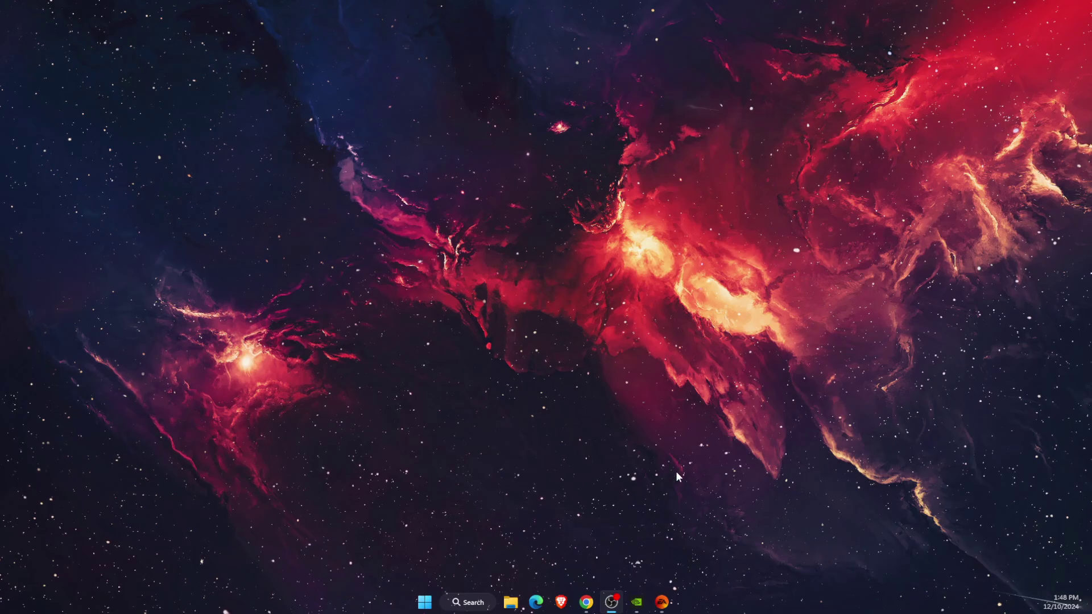
- Open the NVIDIA app to check the Drivers page for a Game Ready Driver update, and close it
{"action": "left_click", "coordinate": [636, 600]}
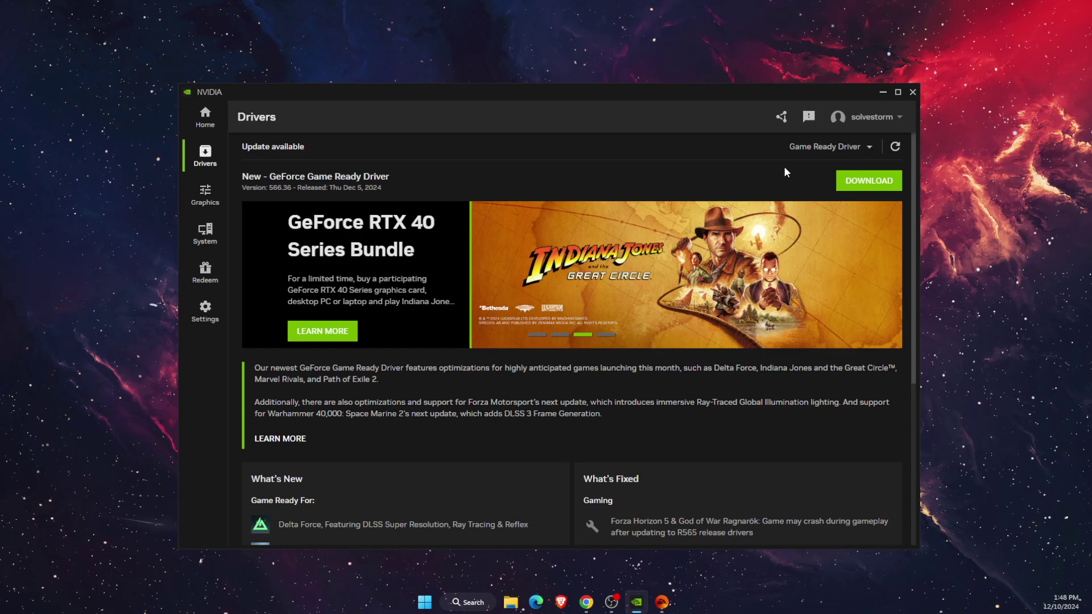
{"action": "key", "text": "alt+F4"}
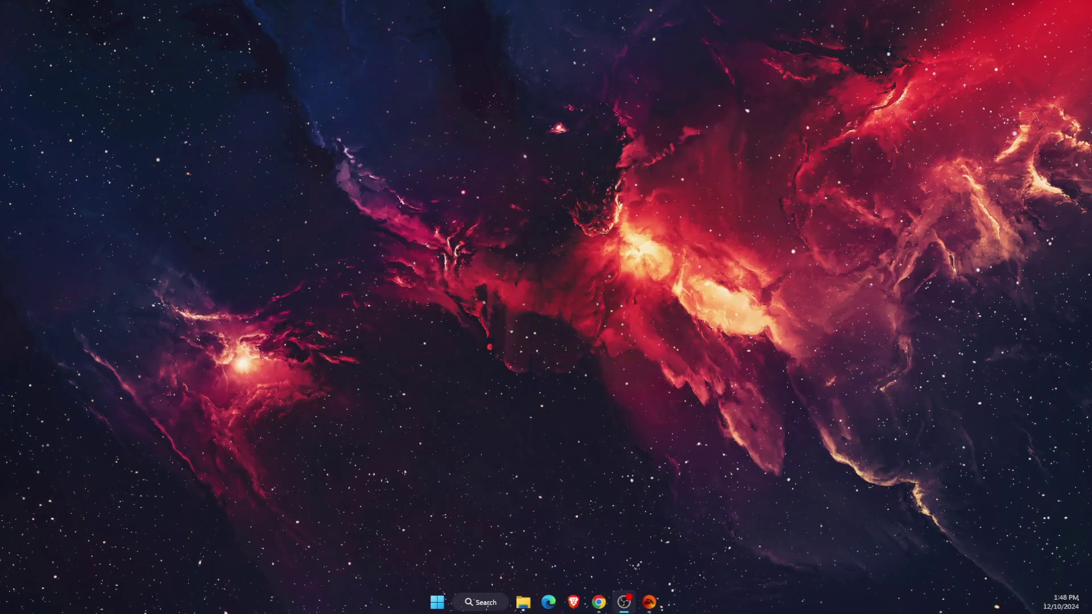
- In Device Manager, run an automatic driver update for the NVIDIA GeForce RTX 4050 Laptop GPU display adapter, and close the windows
{"action": "left_click", "coordinate": [484, 604]}
{"action": "type", "text": "device manager"}
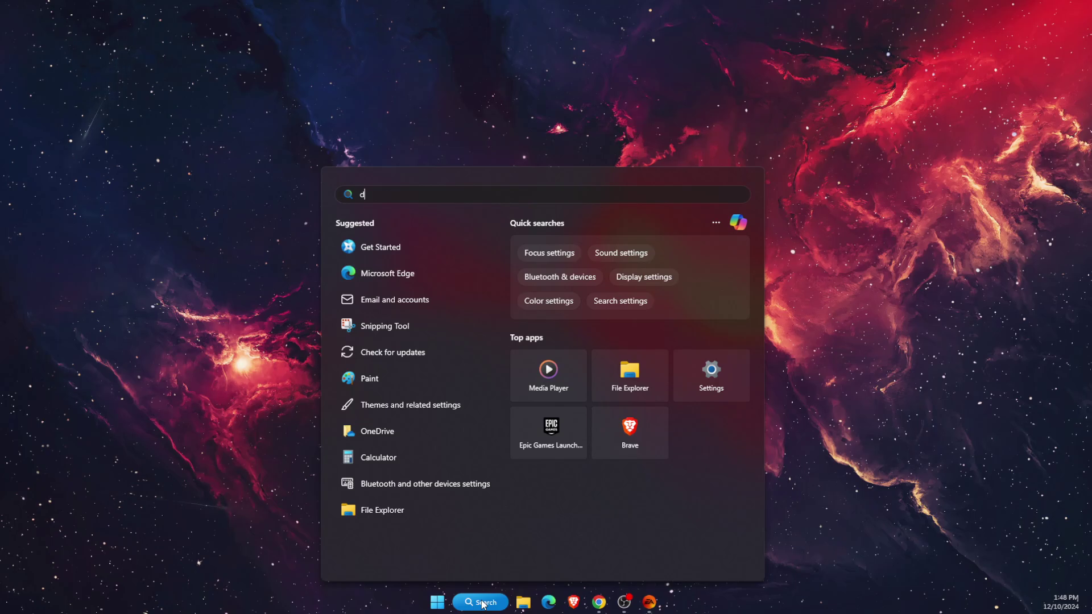
{"action": "key", "text": "Return"}
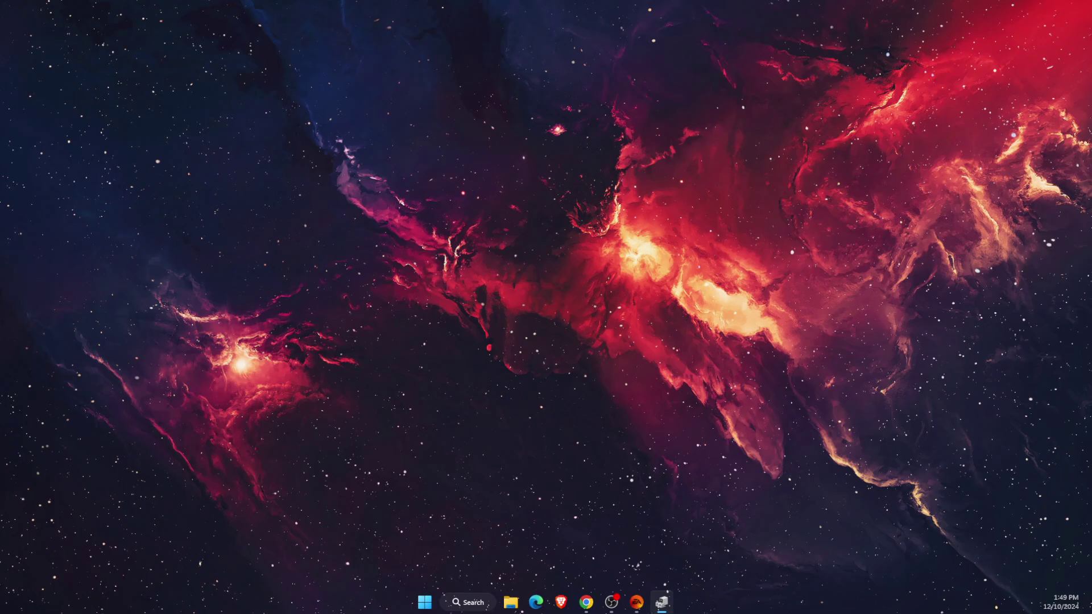
{"action": "left_click_drag", "start_coordinate": [595, 73], "coordinate": [731, 167]}
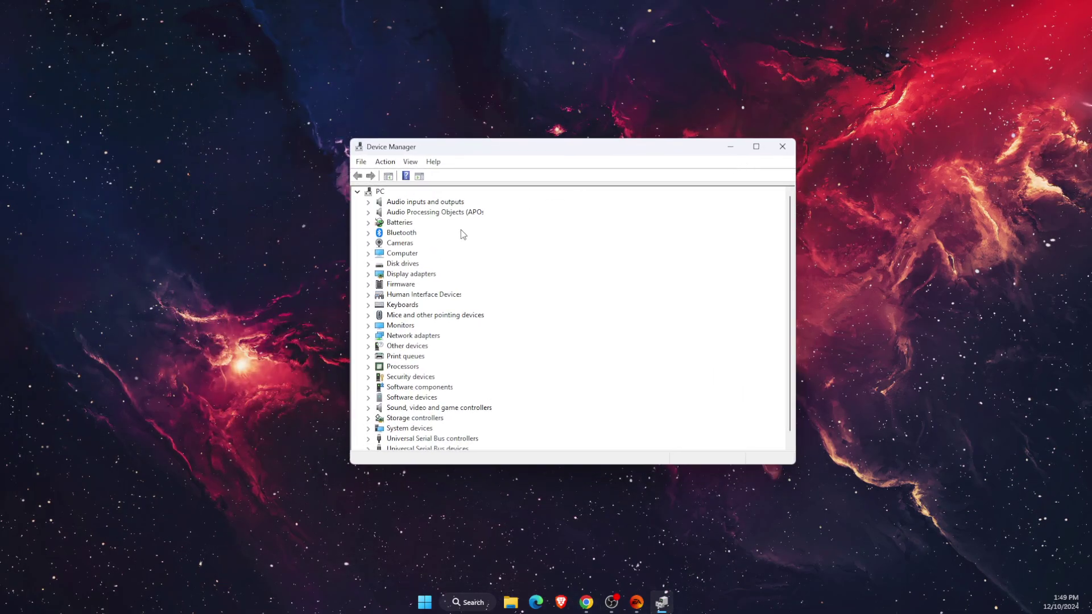
{"action": "scroll", "coordinate": [407, 326], "scroll_direction": "down", "scroll_amount": 1}
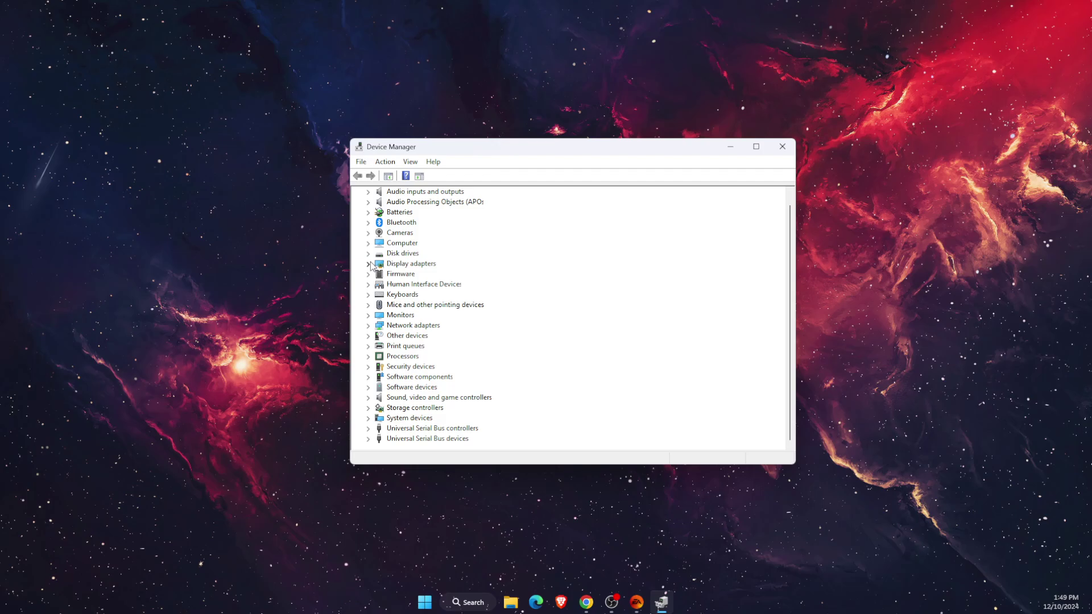
{"action": "double_click", "coordinate": [392, 264]}
{"action": "right_click", "coordinate": [427, 284]}
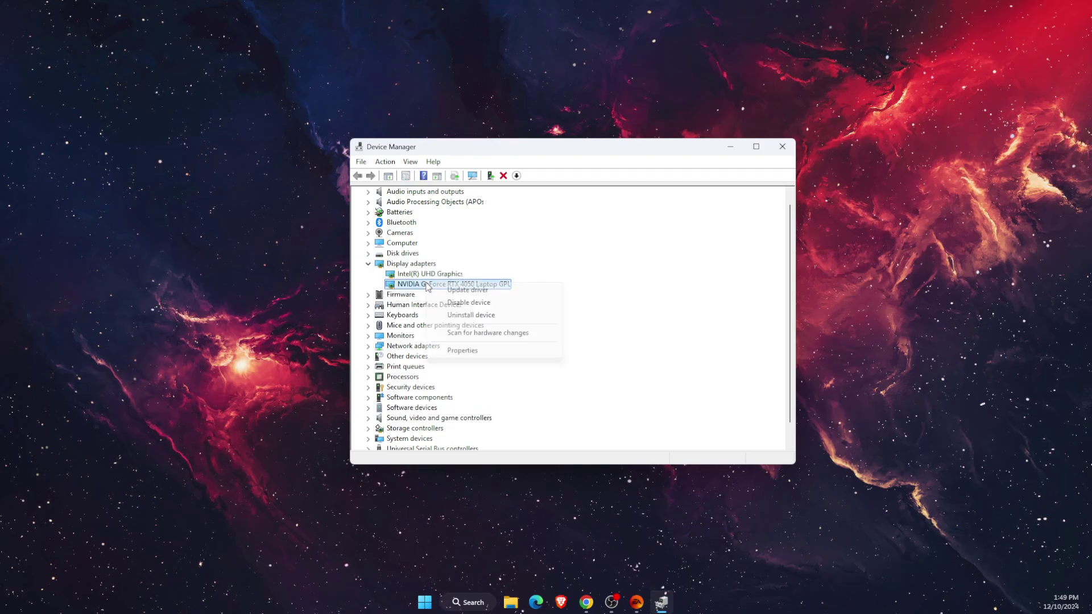
{"action": "left_click", "coordinate": [483, 291]}
{"action": "left_click", "coordinate": [481, 292]}
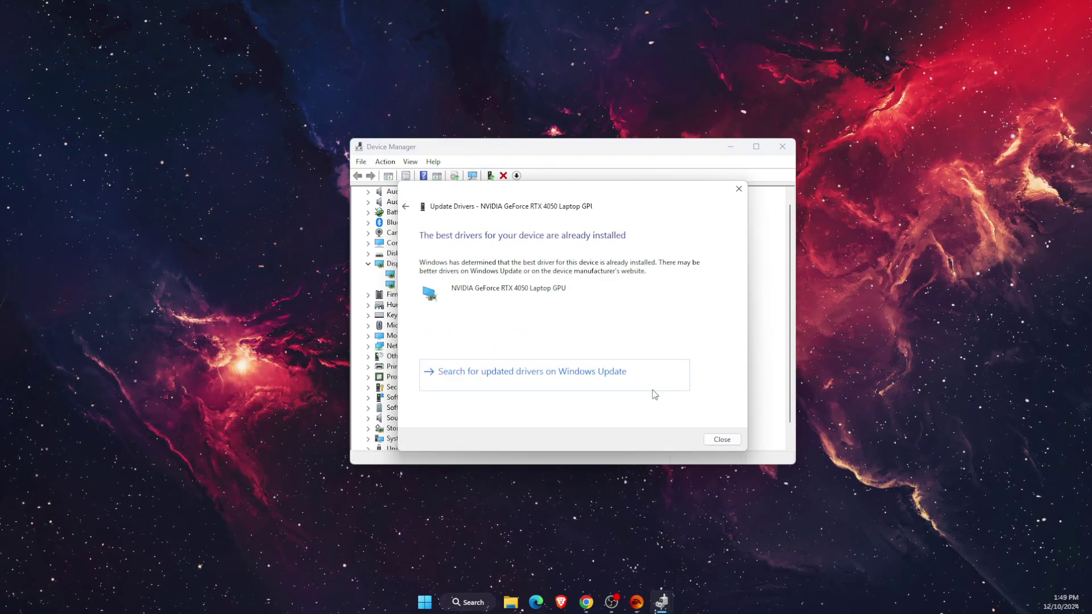
{"action": "left_click", "coordinate": [721, 440]}
{"action": "left_click", "coordinate": [782, 146]}
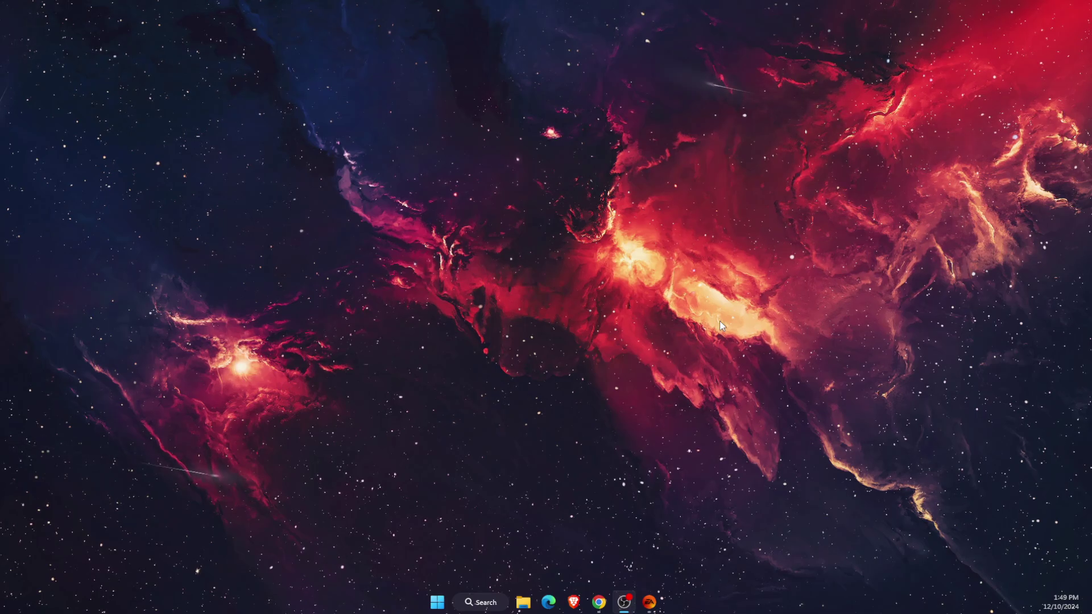
- In File Explorer, examine the contents of Documents > Electronic Arts > The Sims 4 > Mods, and close the window
{"action": "left_click", "coordinate": [529, 606]}
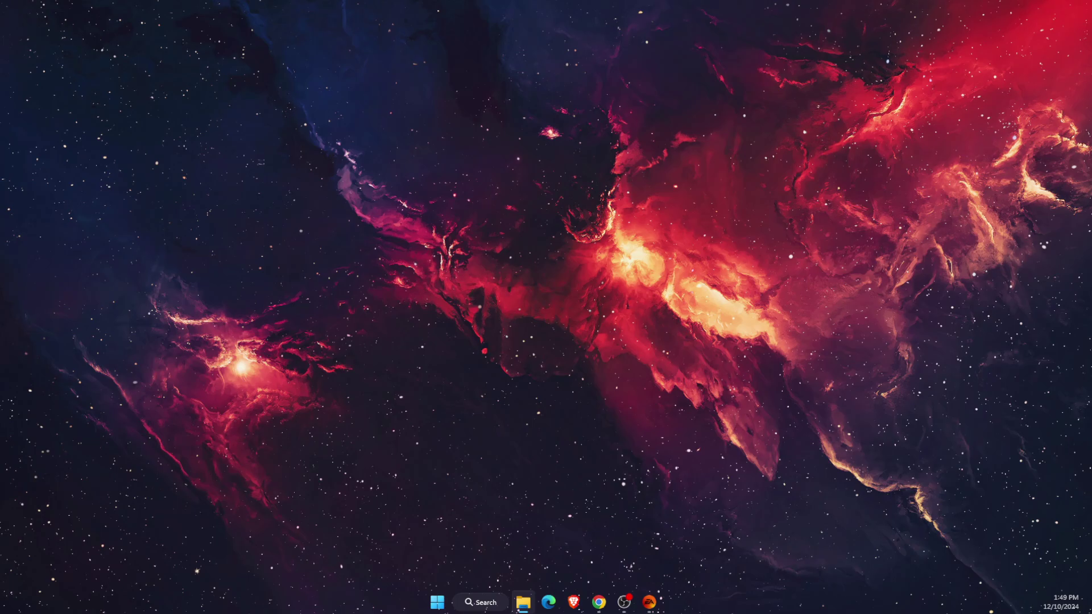
{"action": "left_click", "coordinate": [261, 295]}
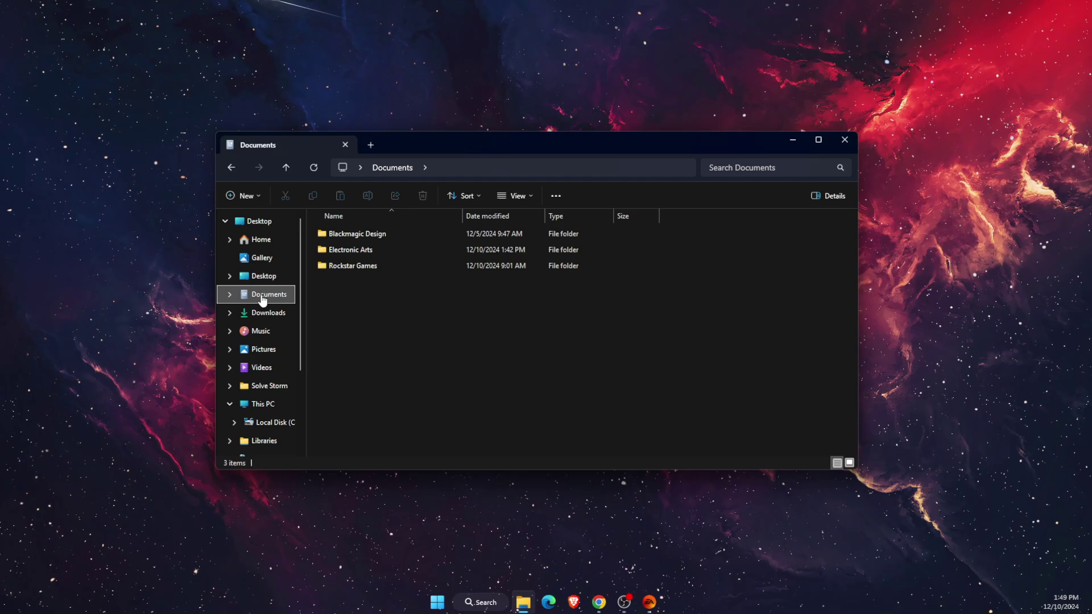
{"action": "double_click", "coordinate": [369, 251]}
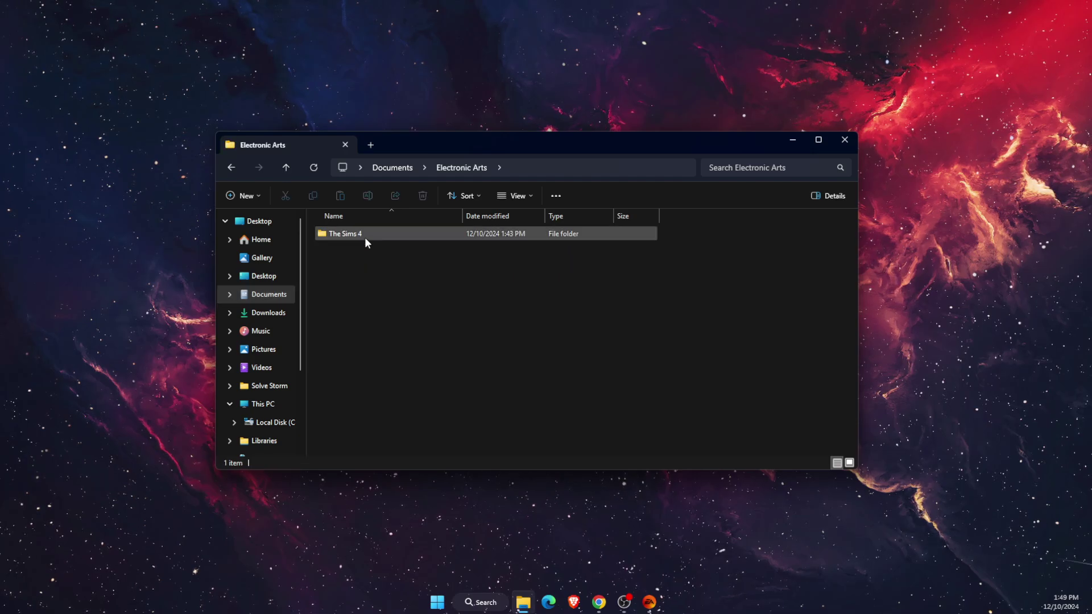
{"action": "double_click", "coordinate": [356, 233]}
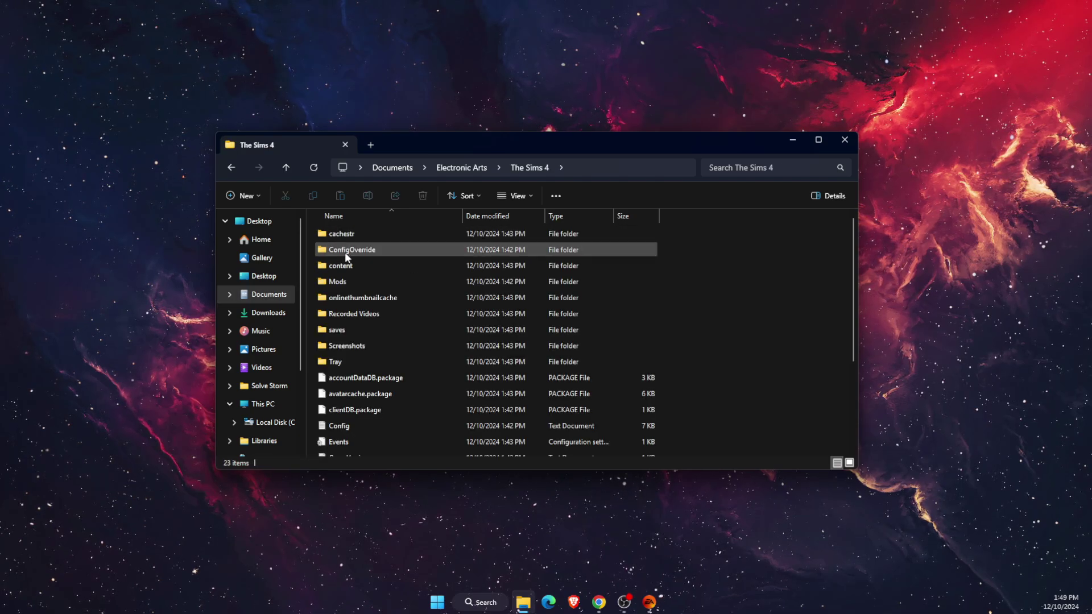
{"action": "double_click", "coordinate": [351, 280]}
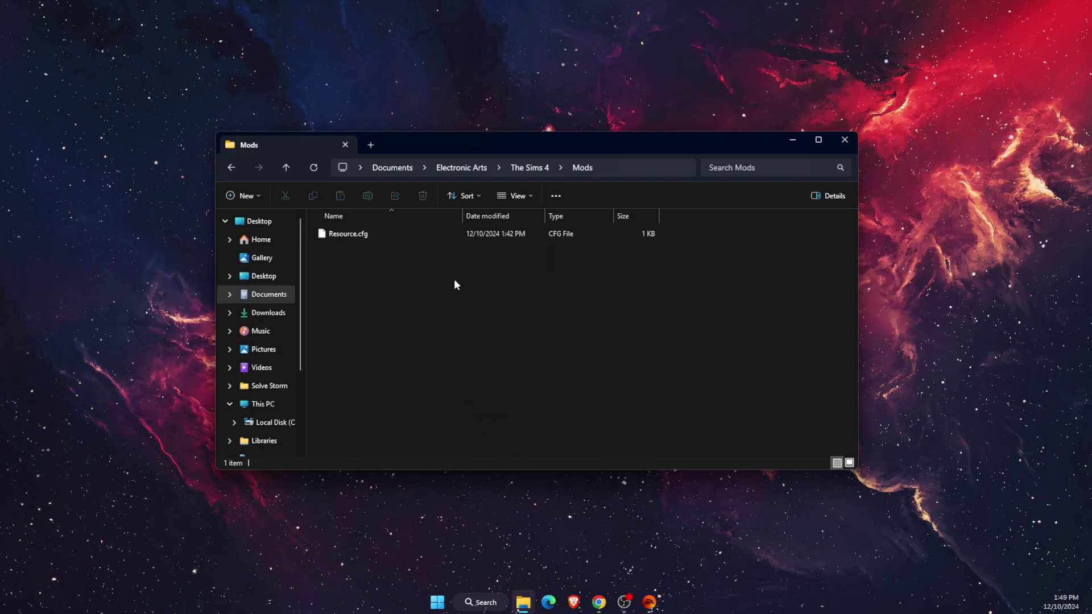
{"action": "left_click_drag", "start_coordinate": [366, 275], "coordinate": [326, 255]}
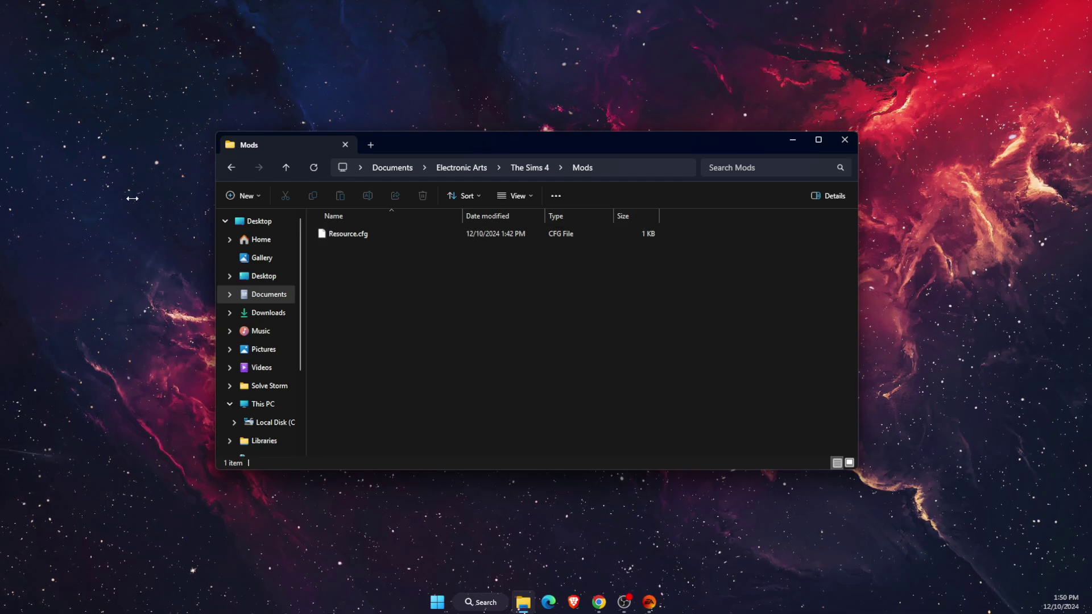
{"action": "mouse_move", "coordinate": [352, 235]}
{"action": "left_mouse_down"}
{"action": "mouse_move", "coordinate": [100, 226]}
{"action": "mouse_move", "coordinate": [358, 232]}
{"action": "left_mouse_up"}
{"action": "left_click", "coordinate": [591, 304]}
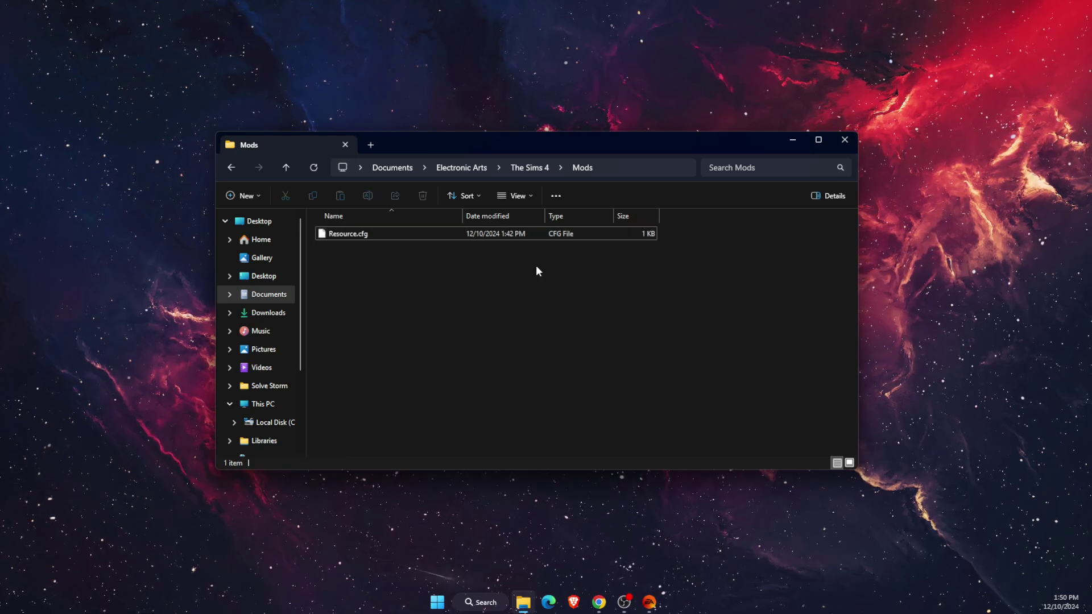
{"action": "left_click", "coordinate": [856, 142]}
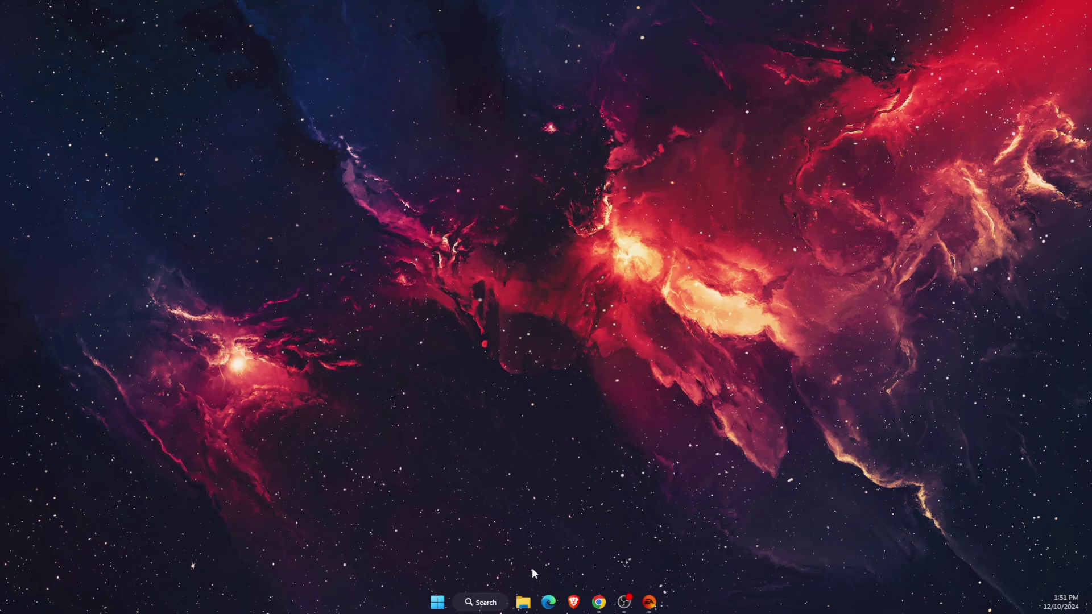
- Open the Documents > Electronic Arts > The Sims 4 folder in File Explorer, and narrow its window and move it aside
{"action": "left_click", "coordinate": [525, 606]}
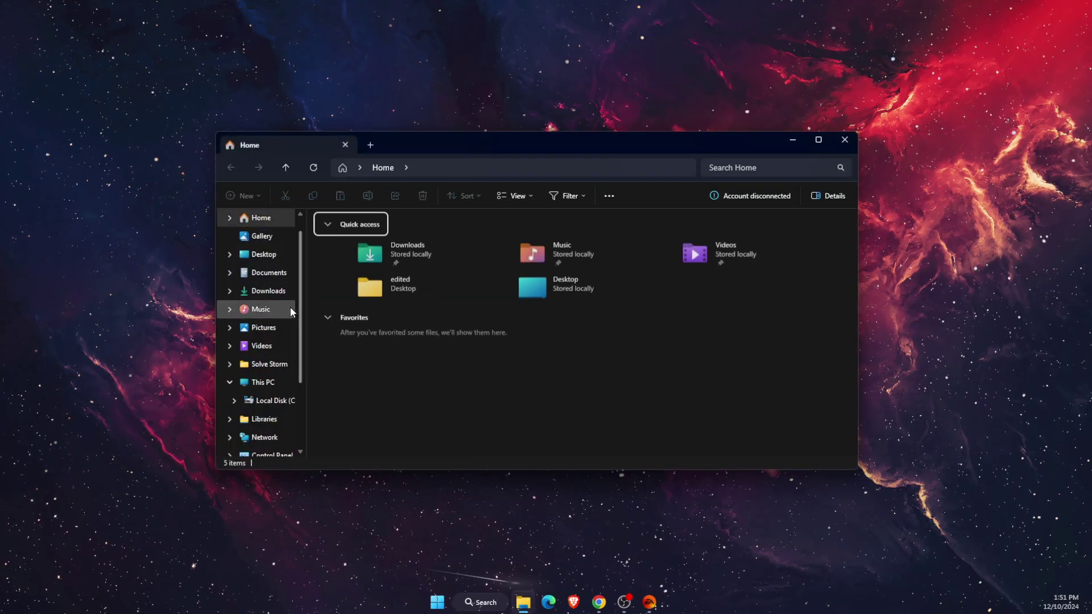
{"action": "left_click", "coordinate": [265, 274]}
{"action": "double_click", "coordinate": [343, 251]}
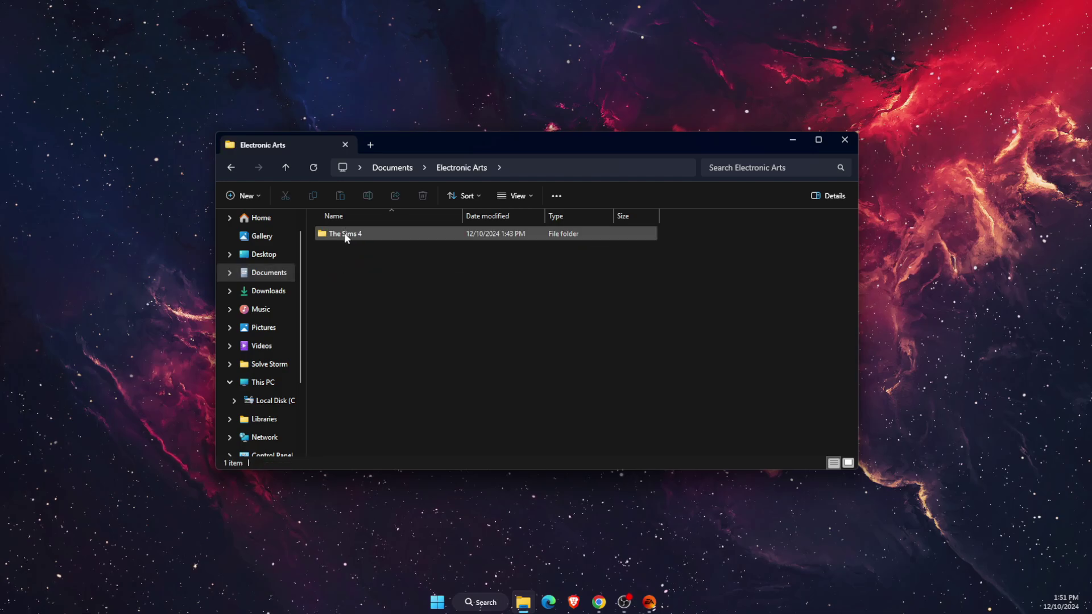
{"action": "double_click", "coordinate": [347, 234]}
{"action": "left_click_drag", "start_coordinate": [601, 126], "coordinate": [563, 80]}
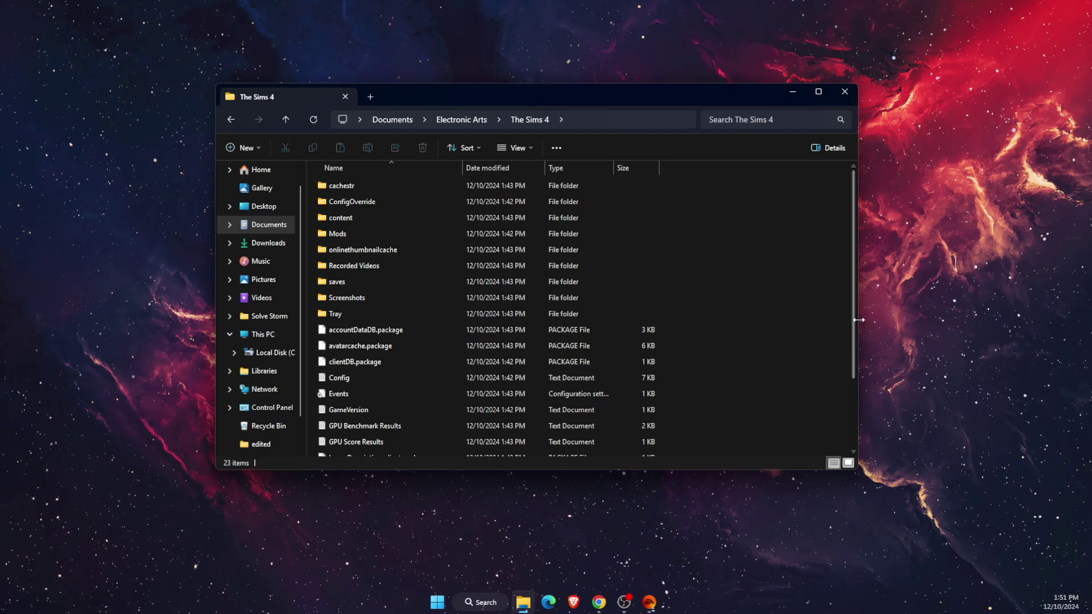
{"action": "left_click_drag", "start_coordinate": [857, 319], "coordinate": [699, 291]}
{"action": "left_click_drag", "start_coordinate": [567, 108], "coordinate": [382, 102]}
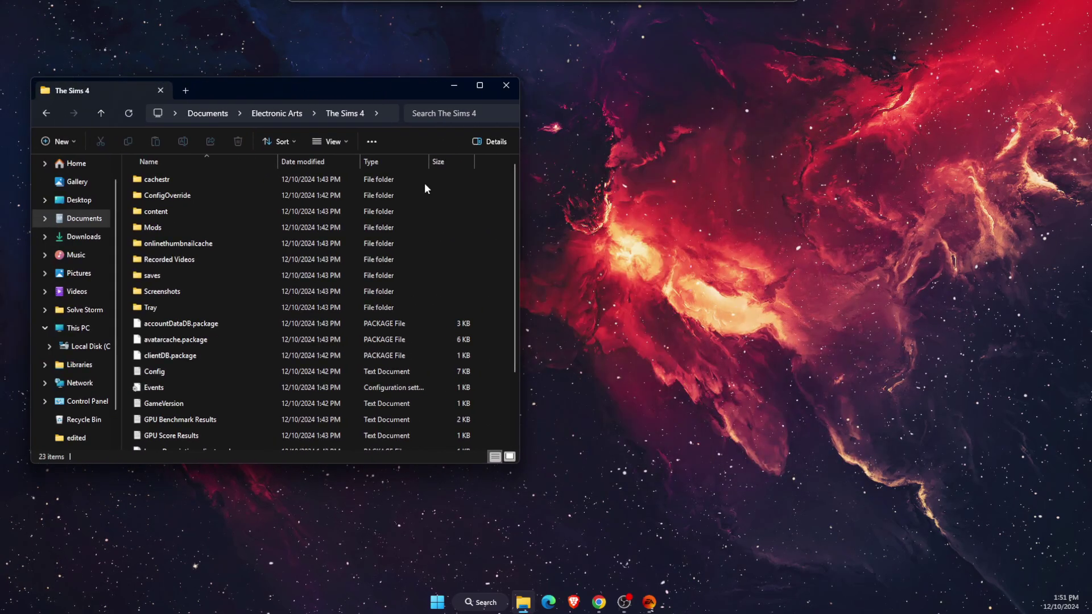
- Open the Display page under System in Windows Settings
{"action": "left_click", "coordinate": [483, 603]}
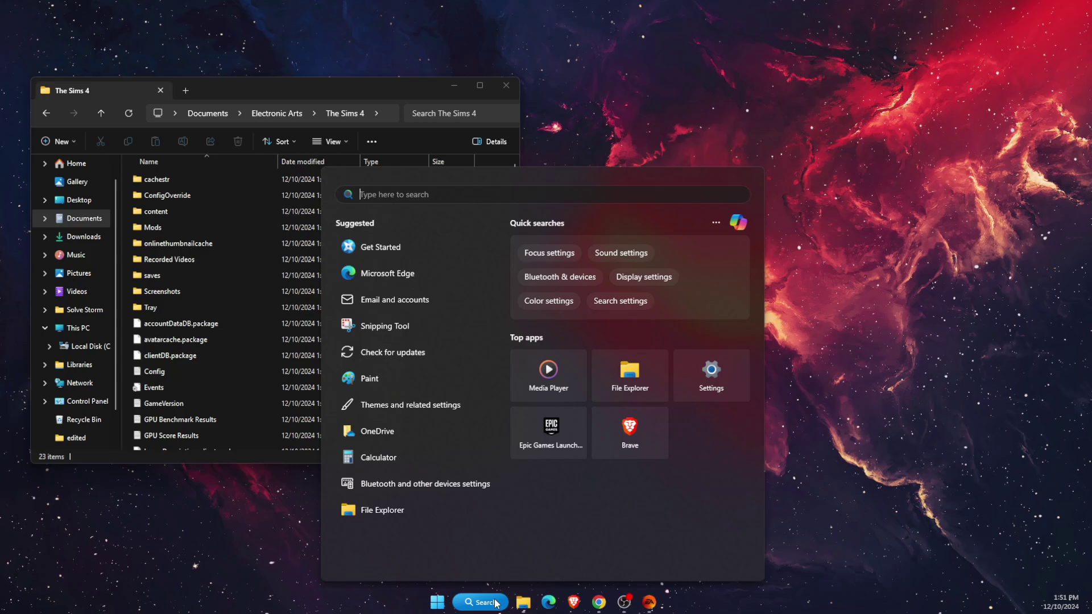
{"action": "type", "text": "sett"}
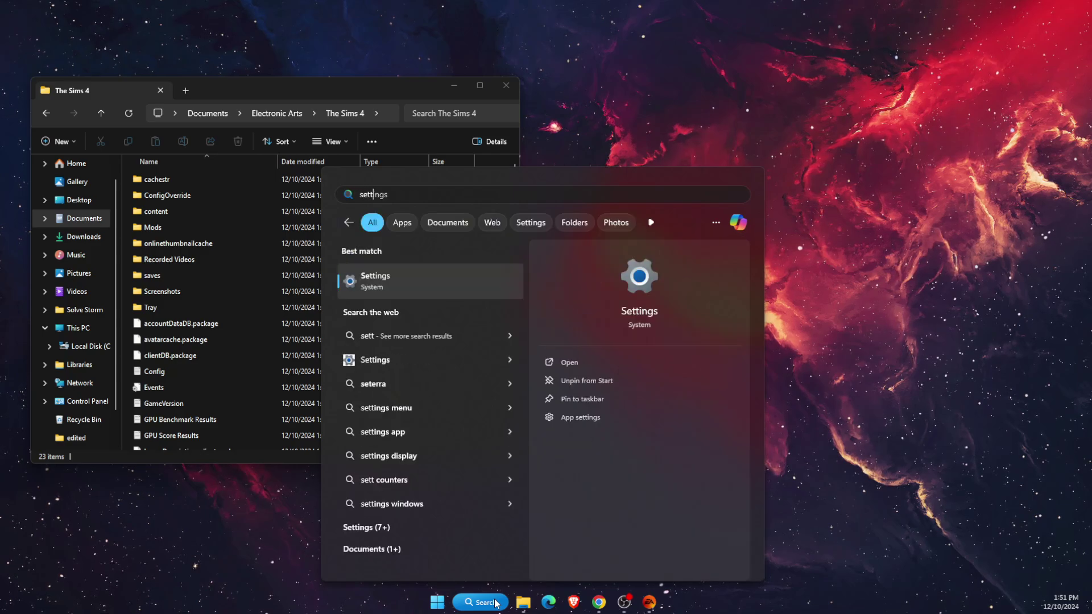
{"action": "type", "text": "ings"}
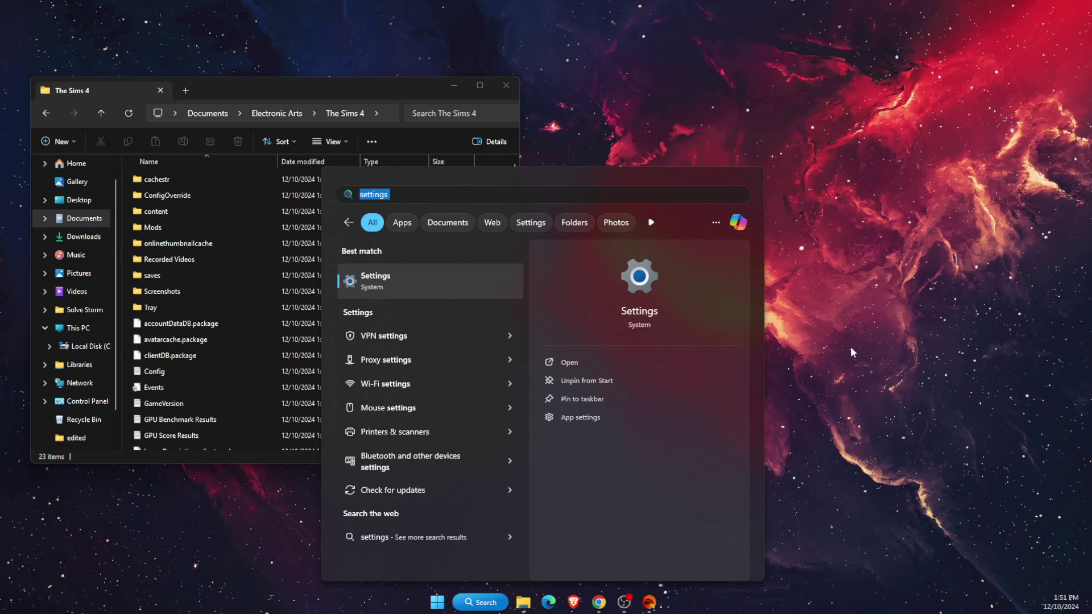
{"action": "key", "text": "Return"}
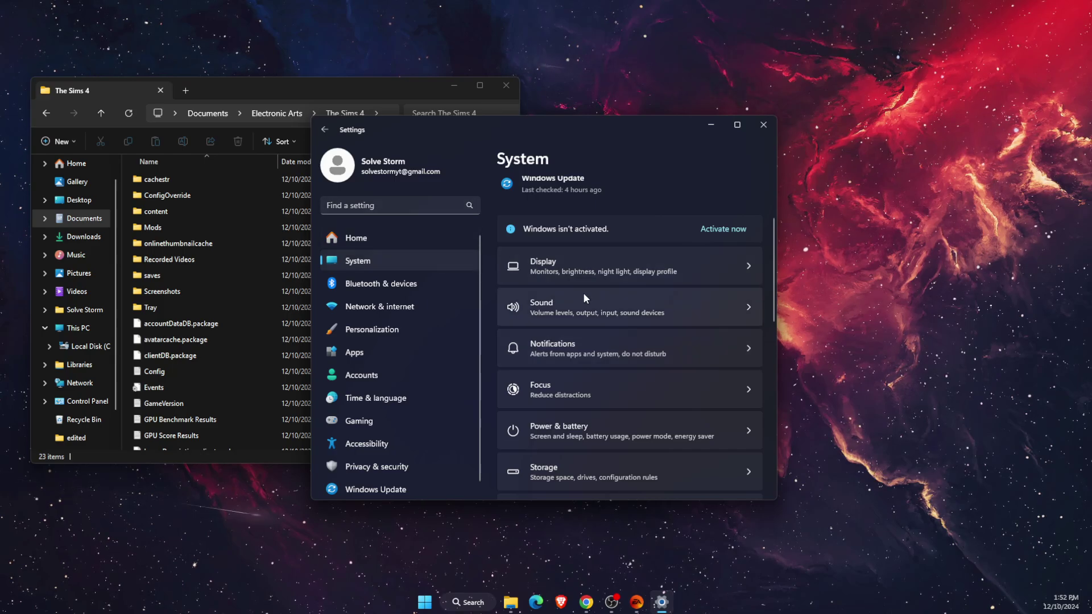
{"action": "left_click", "coordinate": [576, 273]}
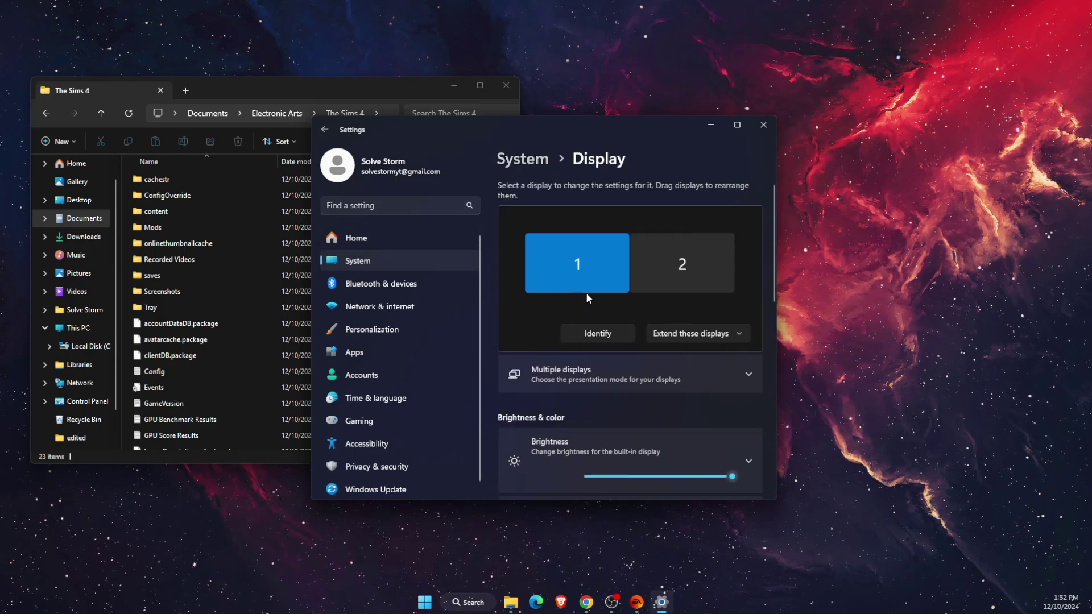
- Check the display resolution and its available options under Scale & layout, leaving the selection unchanged
{"action": "scroll", "coordinate": [661, 334], "scroll_direction": "down", "scroll_amount": 1}
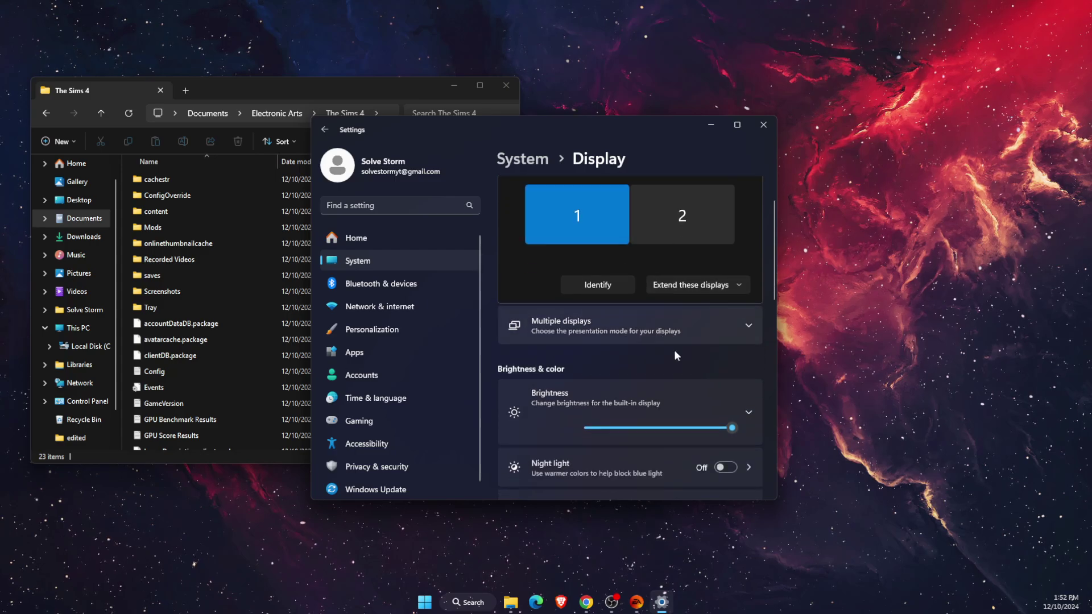
{"action": "scroll", "coordinate": [671, 340], "scroll_direction": "down", "scroll_amount": 2}
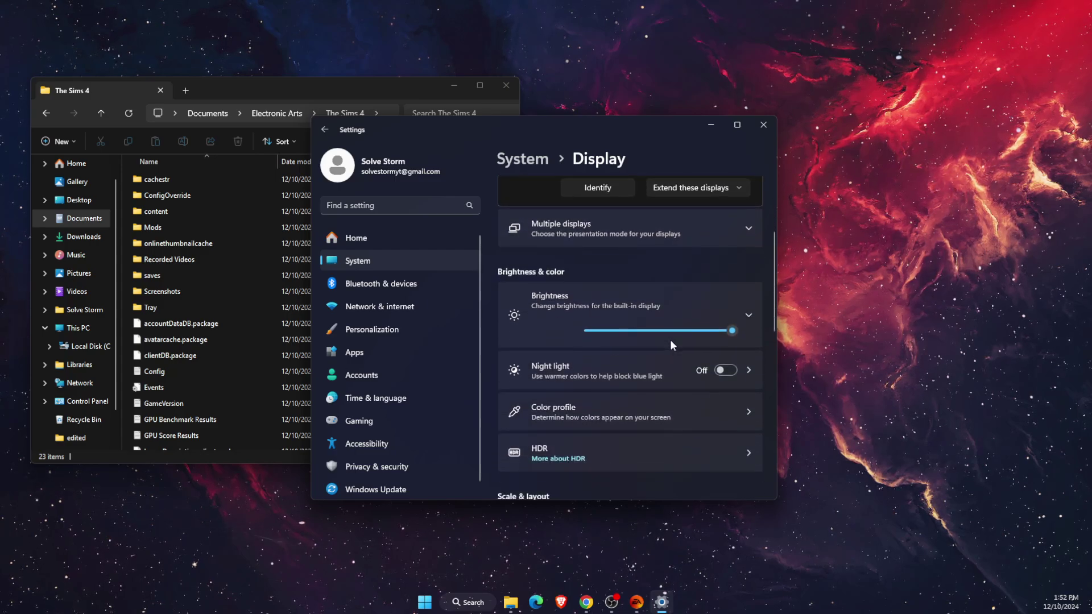
{"action": "scroll", "coordinate": [670, 339], "scroll_direction": "down", "scroll_amount": 5}
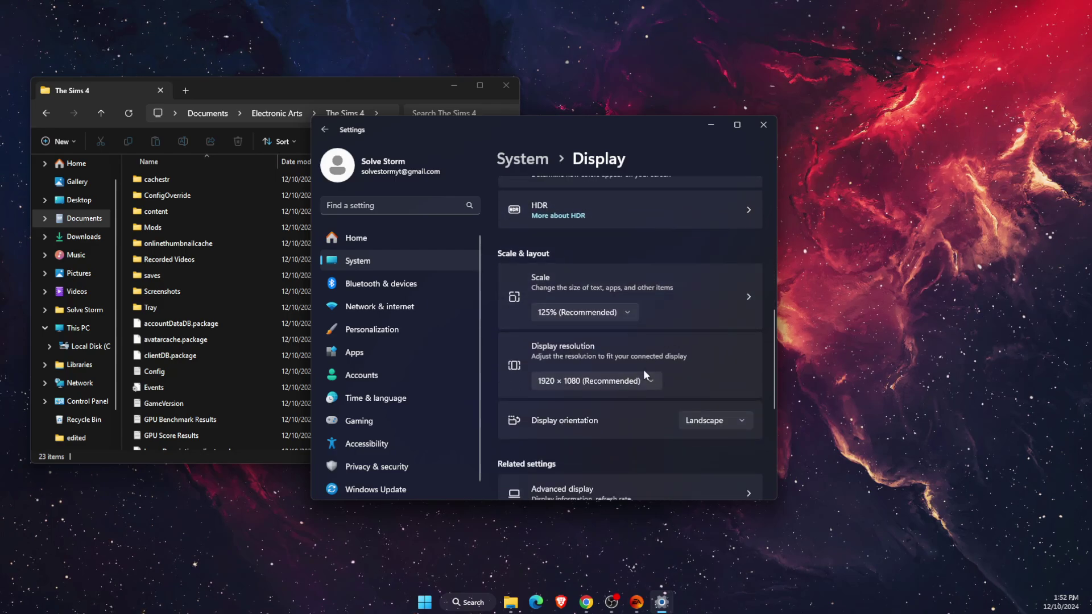
{"action": "left_click", "coordinate": [598, 381]}
{"action": "left_click", "coordinate": [731, 339]}
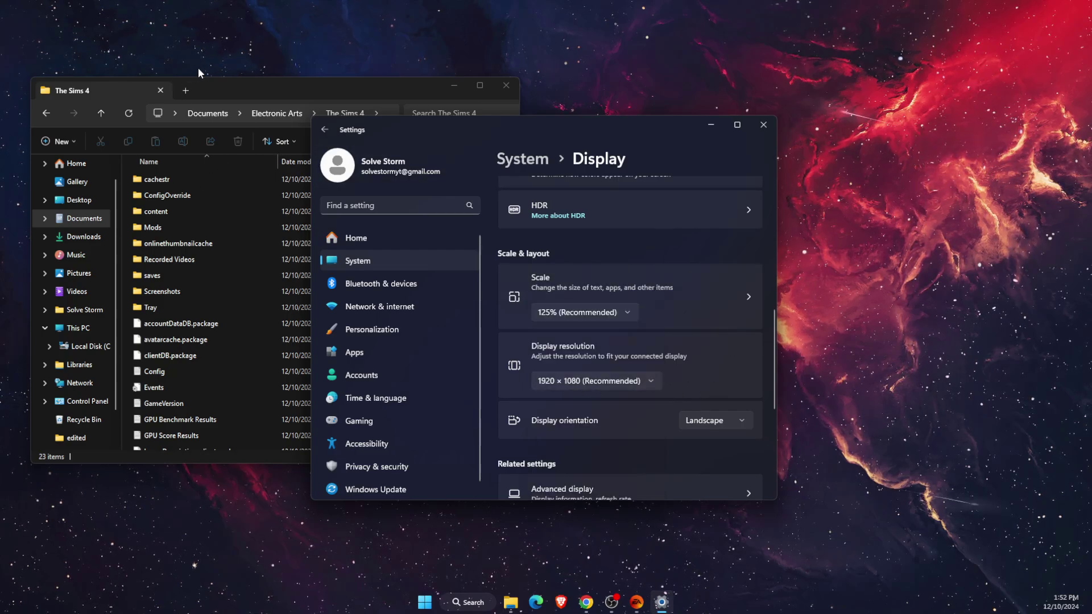
- Return to The Sims 4 folder in File Explorer and open the Options configuration file in Notepad
{"action": "left_click", "coordinate": [220, 94]}
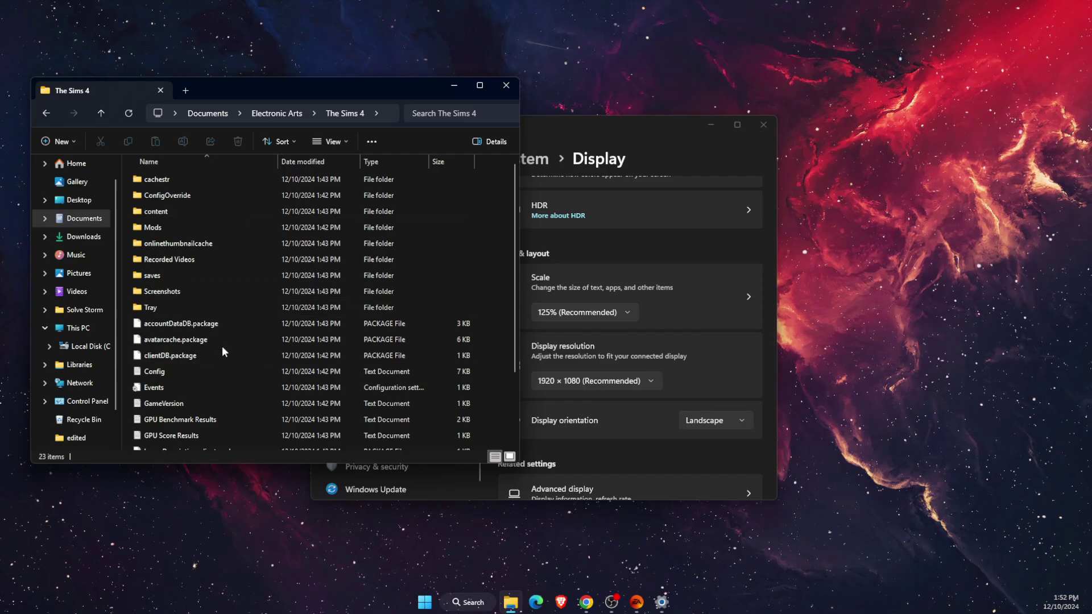
{"action": "scroll", "coordinate": [222, 351], "scroll_direction": "down", "scroll_amount": 2}
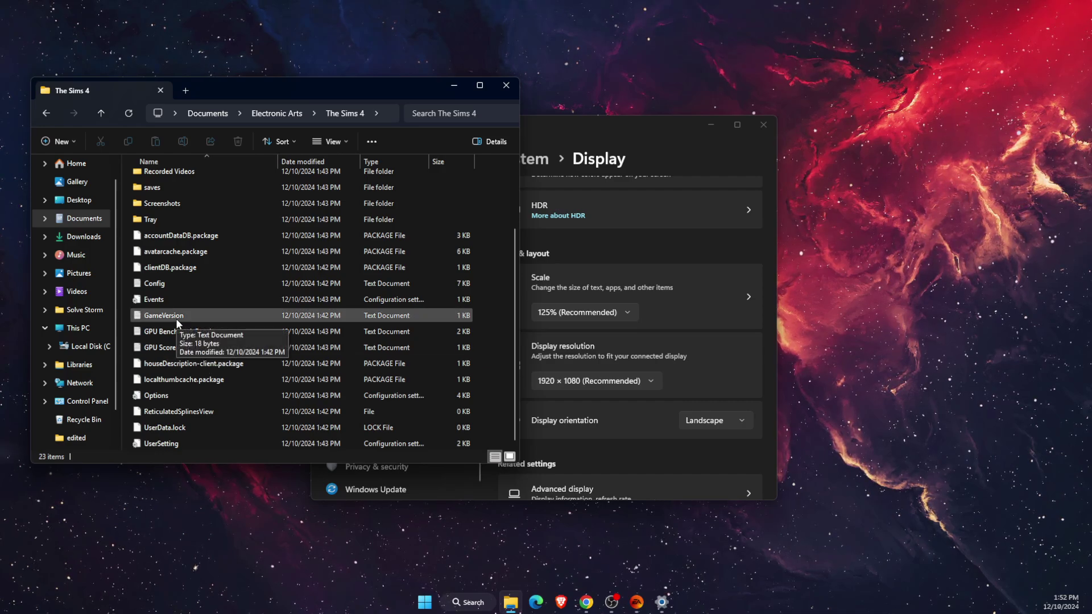
{"action": "left_click", "coordinate": [155, 397]}
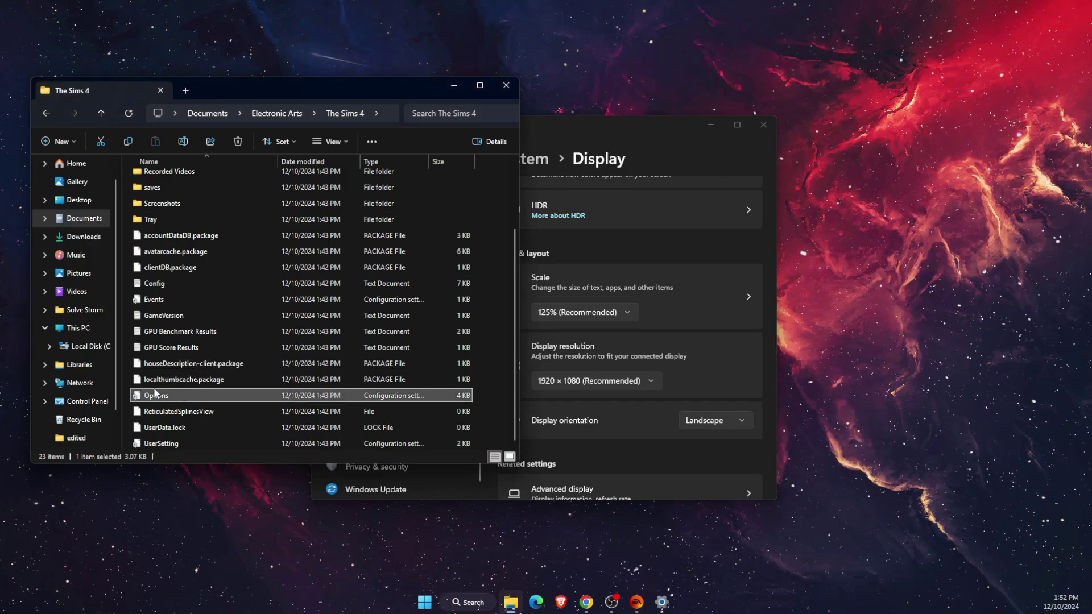
{"action": "double_click", "coordinate": [155, 397]}
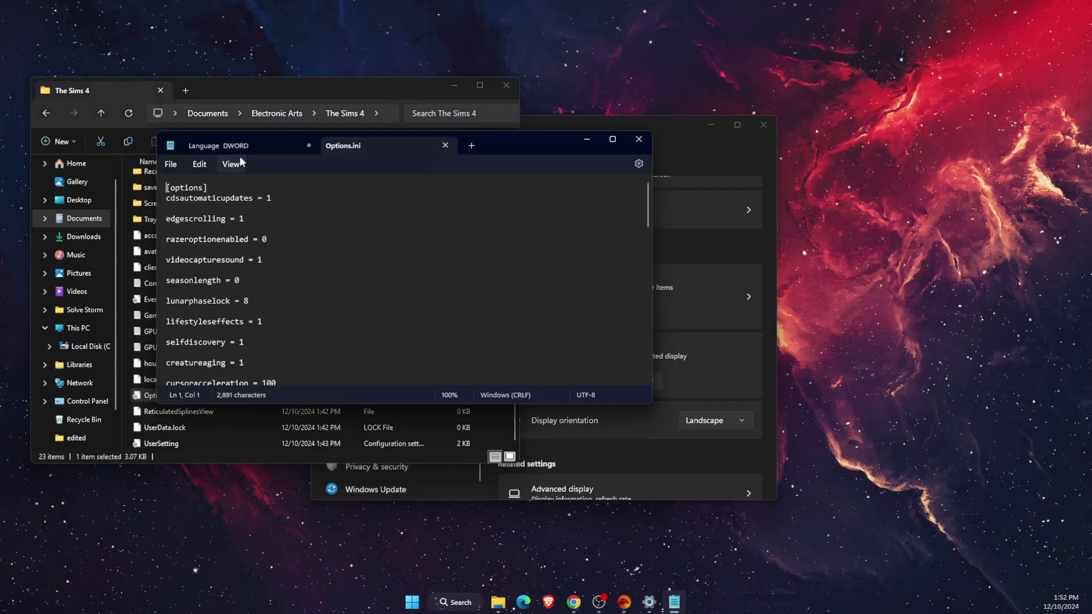
- Find "height" in Options.ini, check the resolutionheight and resolutionwidth entries, and close the search
{"action": "left_click", "coordinate": [207, 167]}
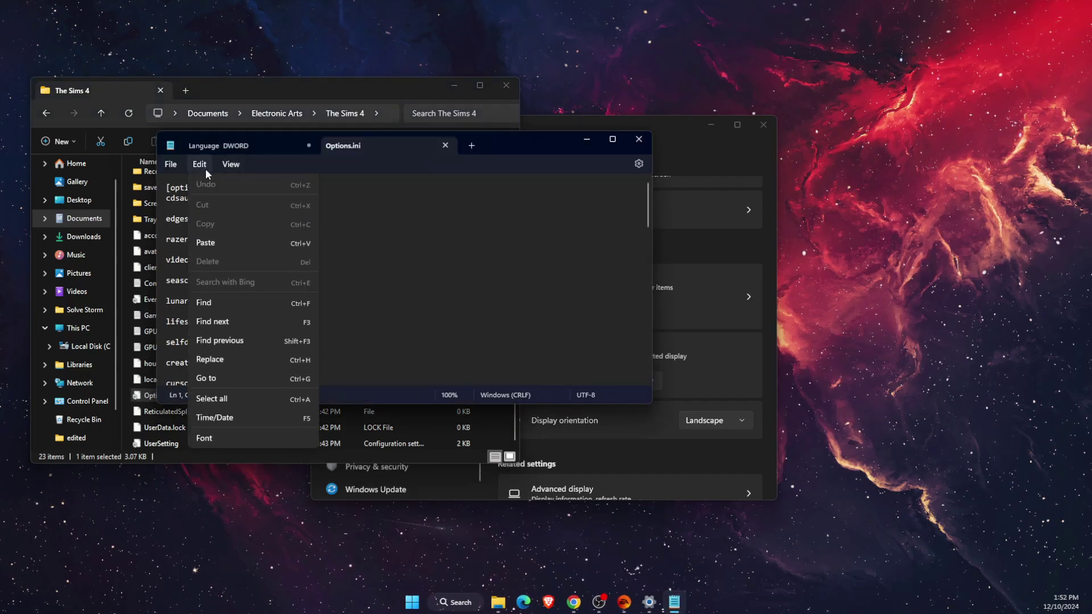
{"action": "left_click", "coordinate": [214, 302]}
{"action": "type", "text": "height"}
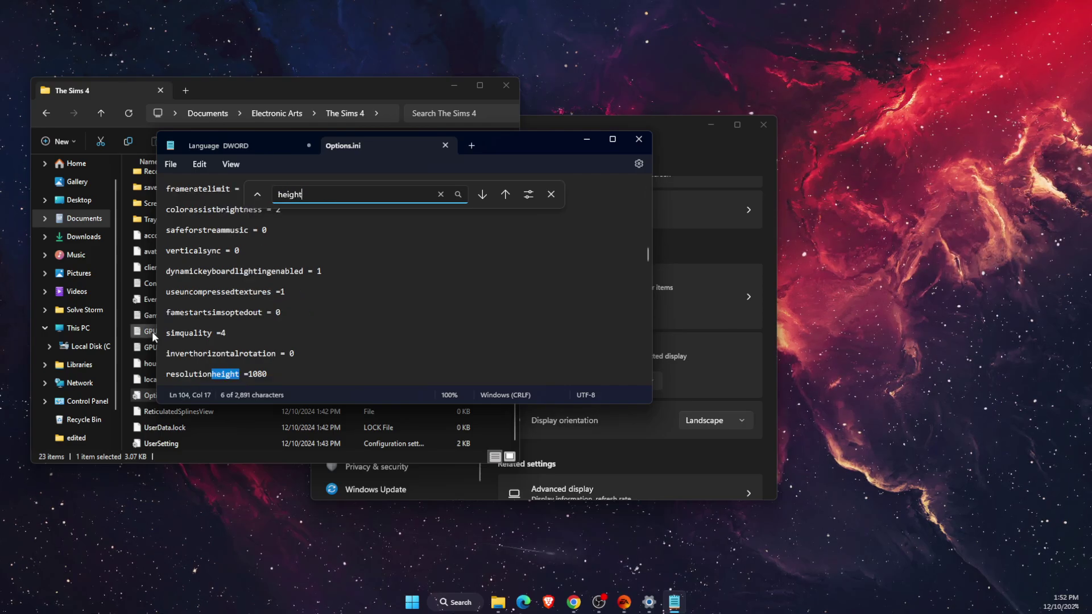
{"action": "scroll", "coordinate": [255, 278], "scroll_direction": "down", "scroll_amount": 2}
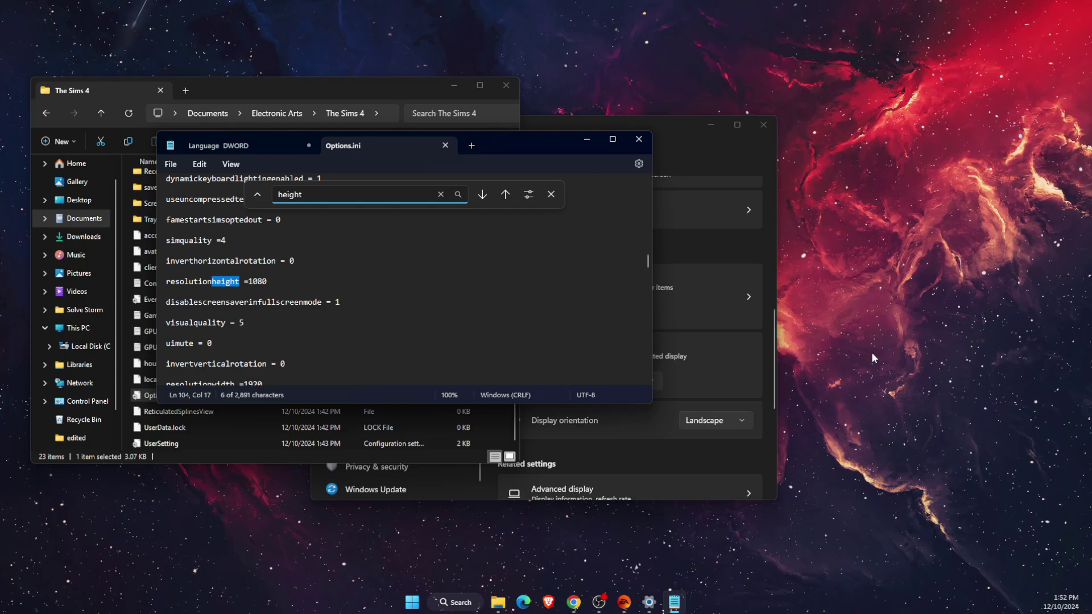
{"action": "scroll", "coordinate": [234, 316], "scroll_direction": "down", "scroll_amount": 1}
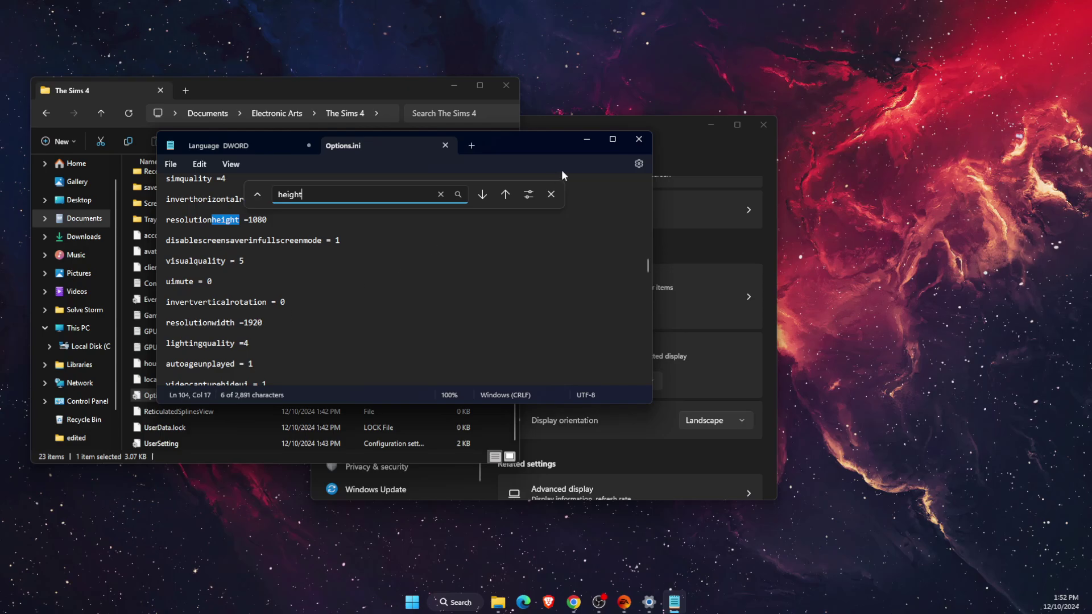
{"action": "left_click", "coordinate": [550, 195]}
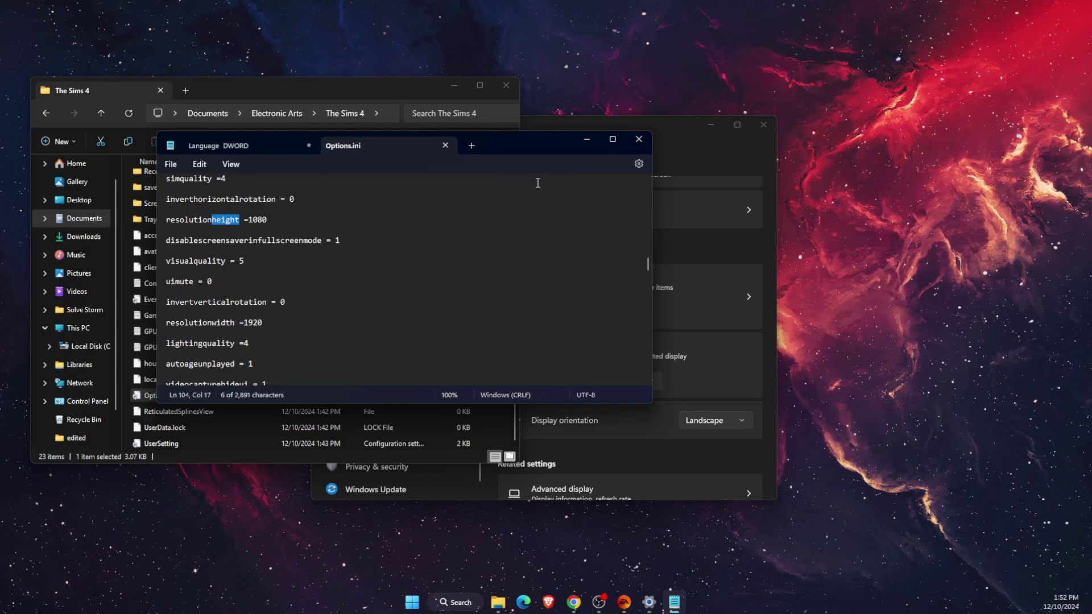
- Close Options.ini and Notepad, and close the File Explorer and Settings windows
{"action": "left_click", "coordinate": [445, 145]}
{"action": "left_click", "coordinate": [635, 143]}
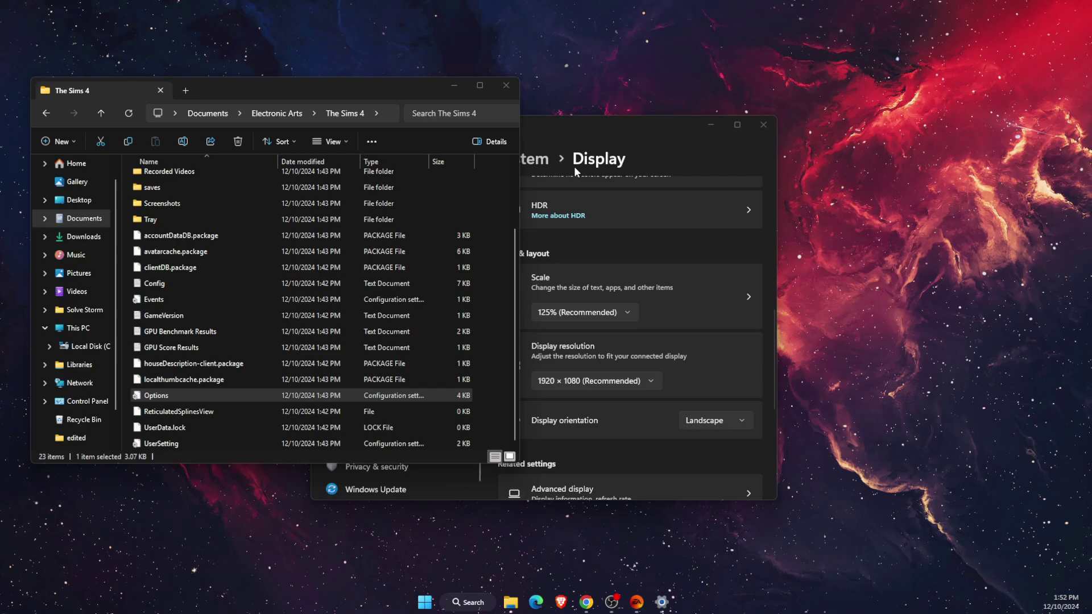
{"action": "left_click", "coordinate": [514, 86]}
{"action": "left_click", "coordinate": [764, 125]}
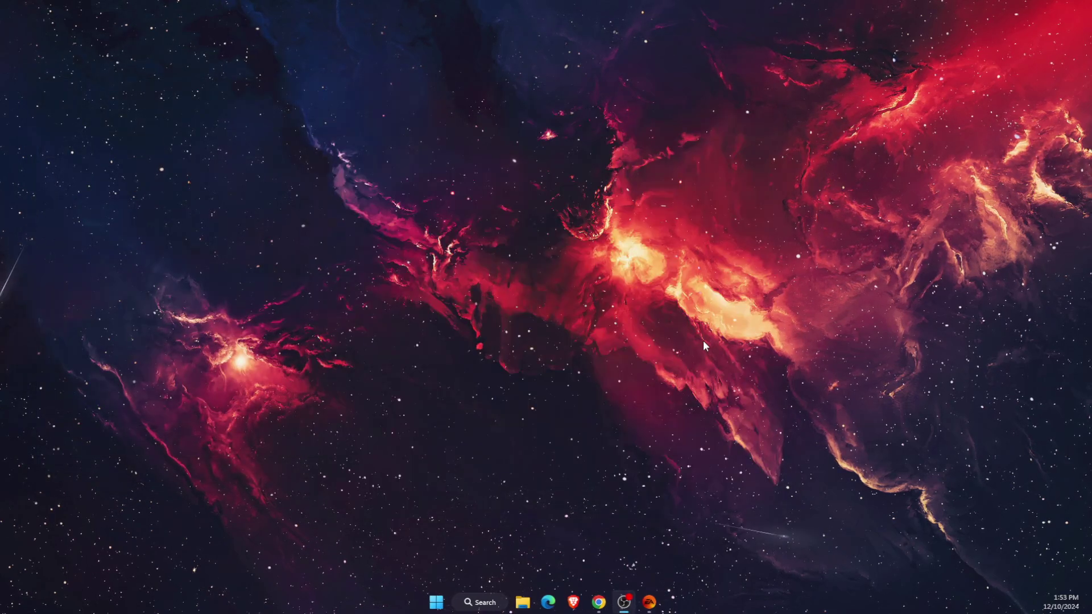